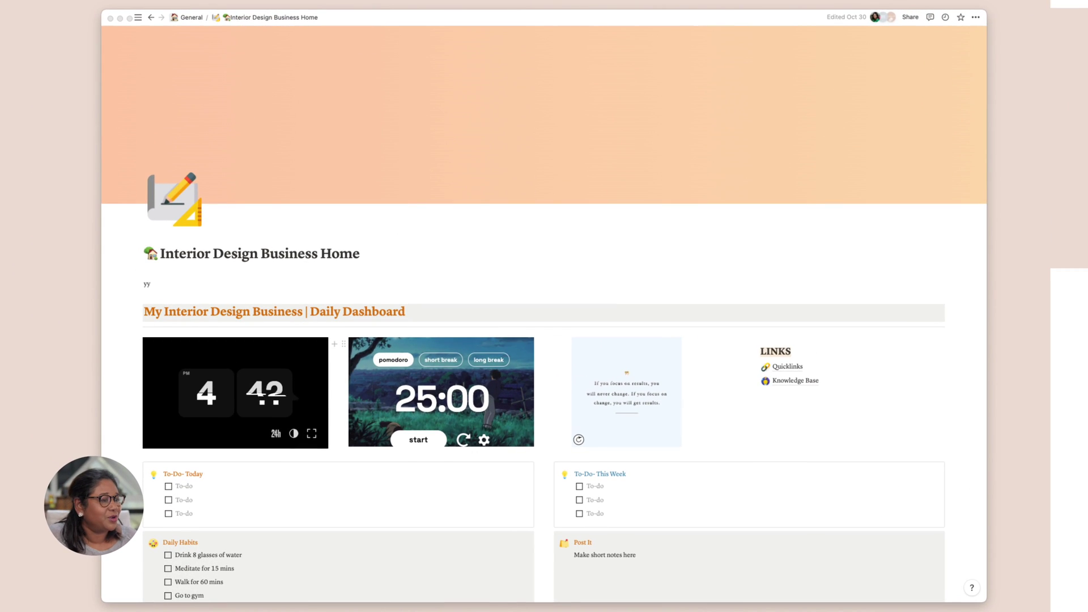
Scroll down to the HQ section and check the Contacts link's actions menu, changing nothing.
scroll(544, 315, "down", 8)
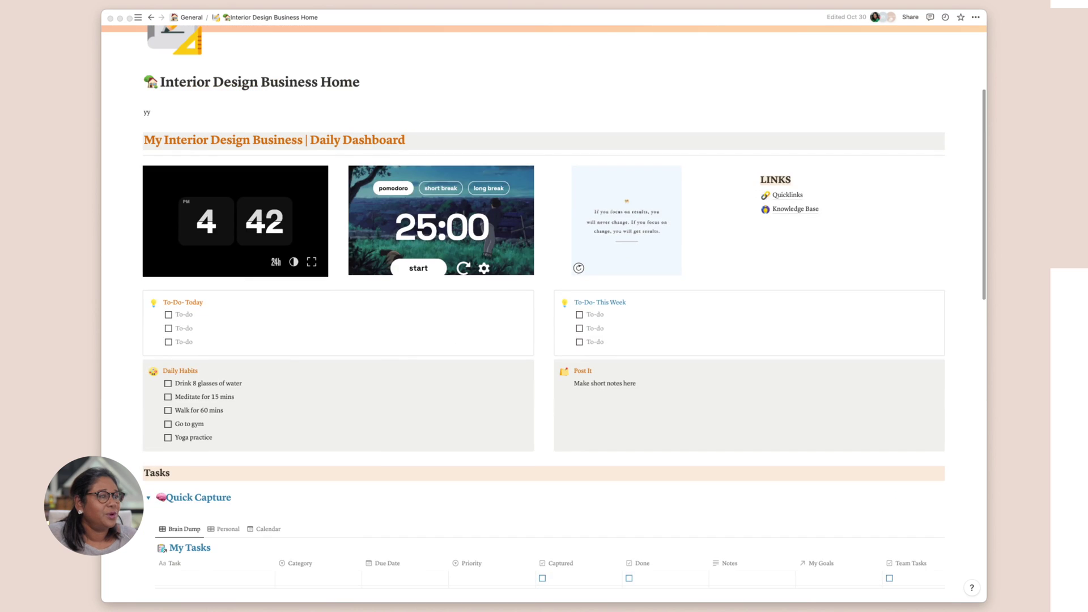
scroll(544, 315, "down", 13)
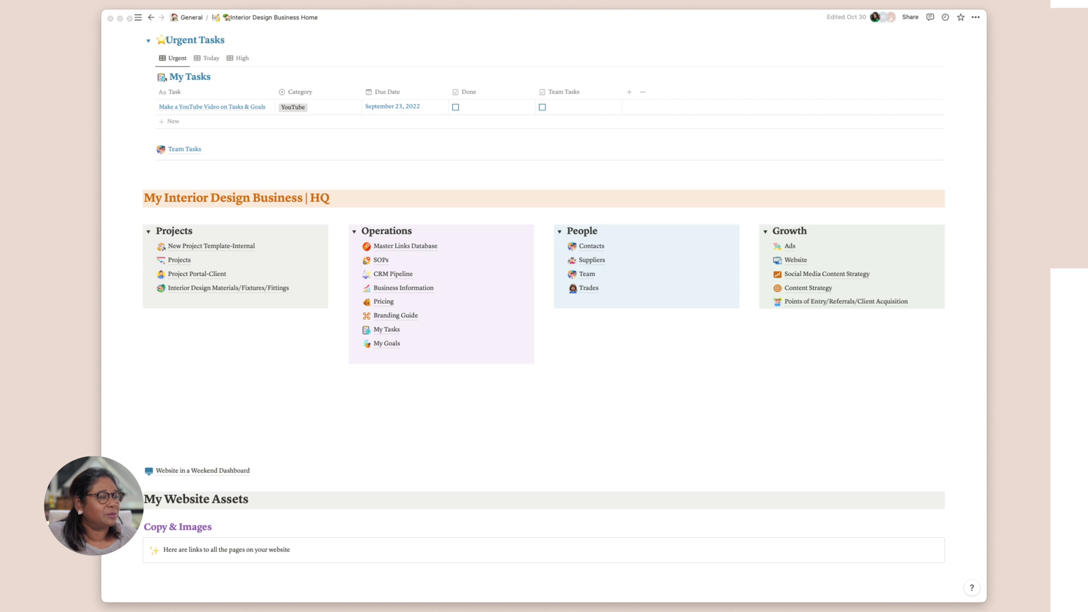
right_click(610, 245)
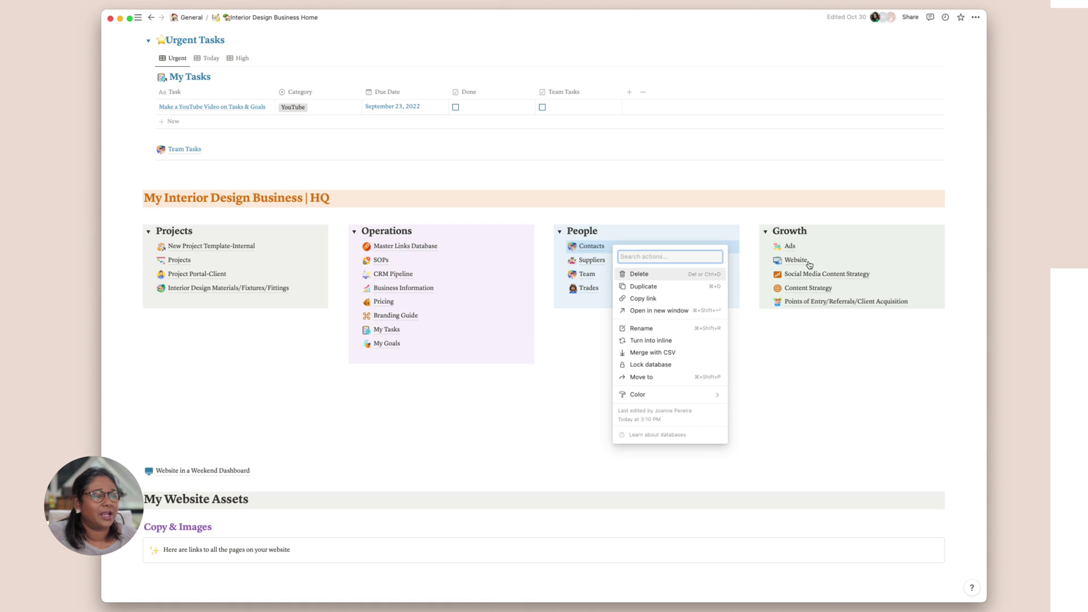
key("Escape")
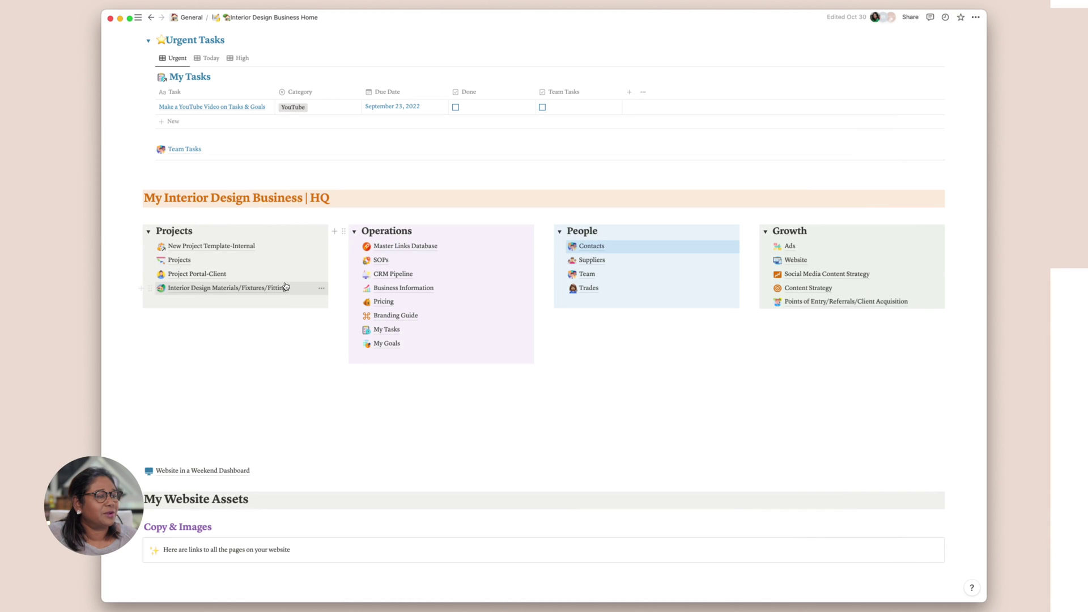
Open the Interior Design Materials/Fixtures/Fittings library from the business home page.
left_click(179, 260)
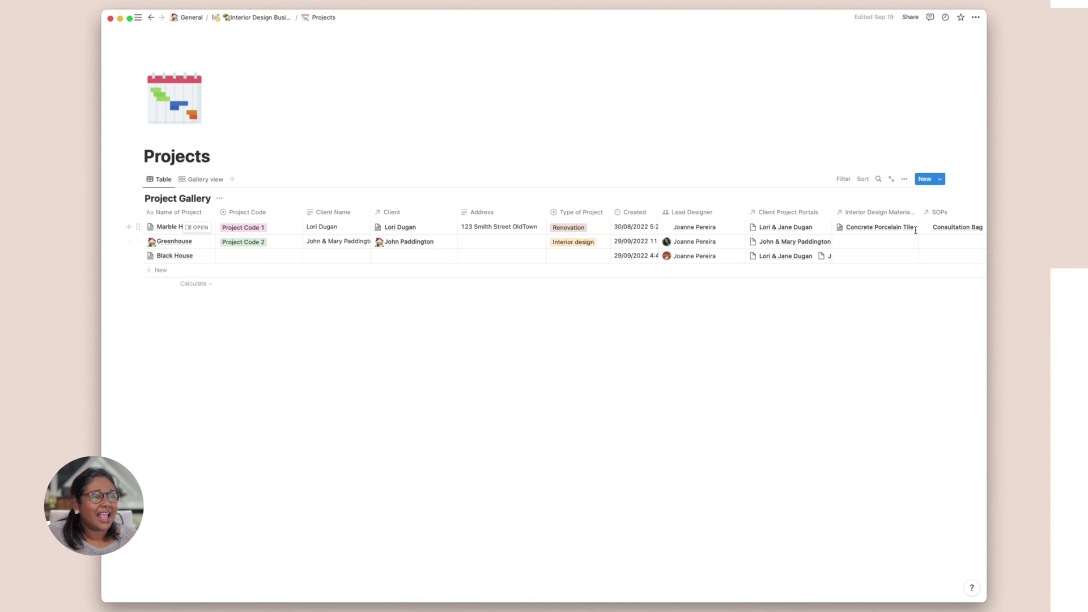
left_click(255, 17)
scroll(206, 343, "down", 15)
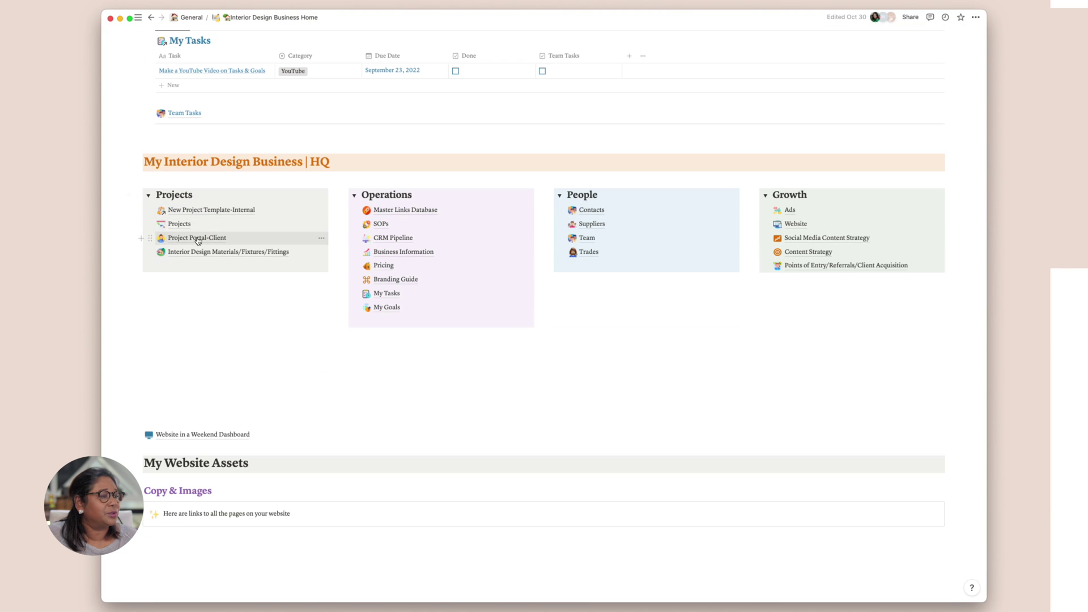
left_click(195, 237)
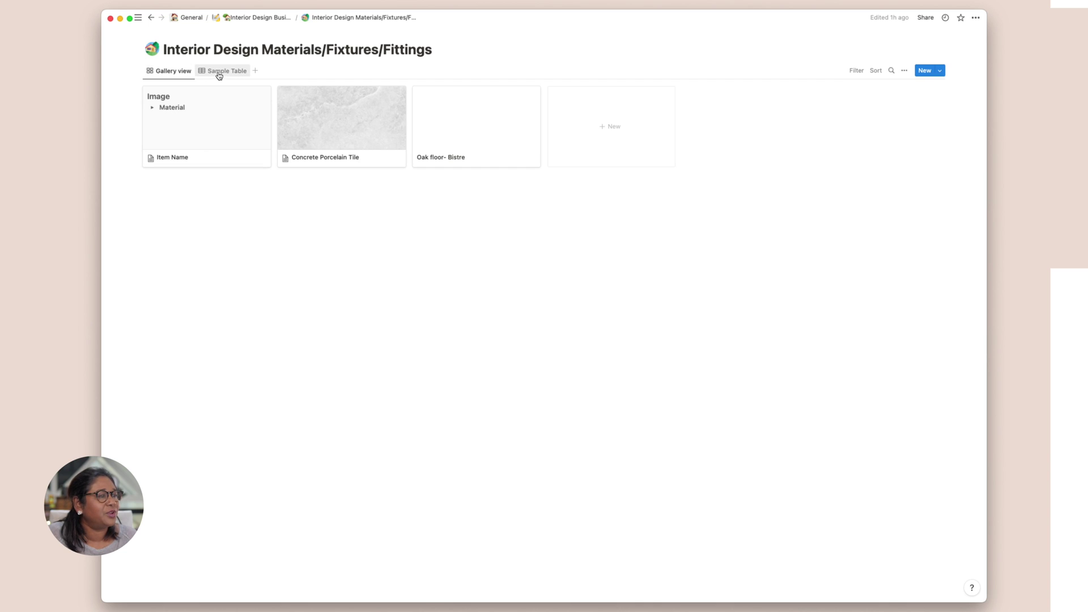
Add a Table view beside Gallery view and Sample Table, then return to the gallery.
left_click(237, 76)
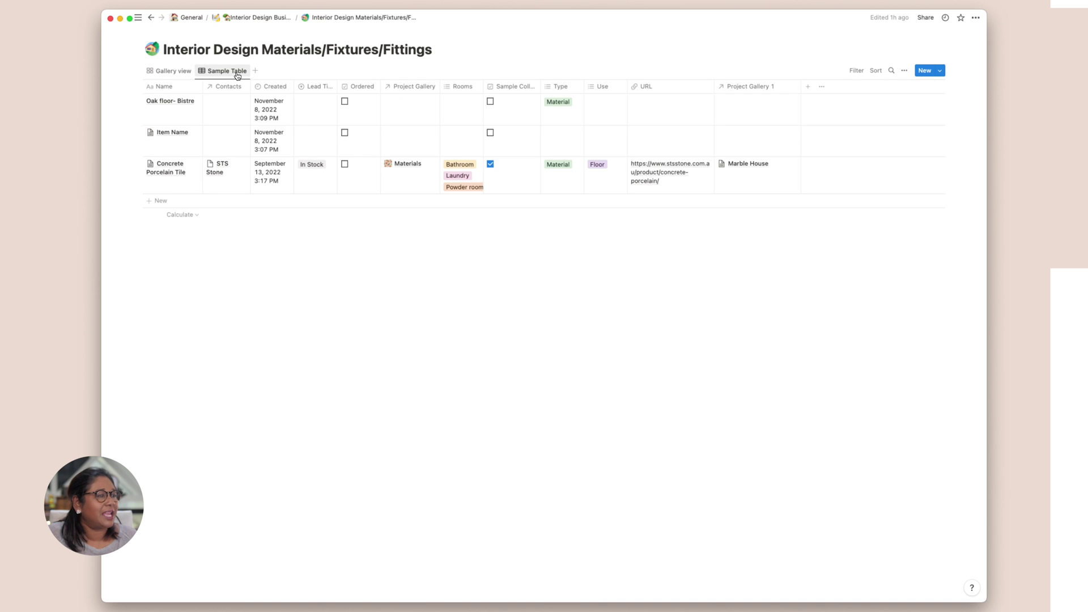
left_click(157, 76)
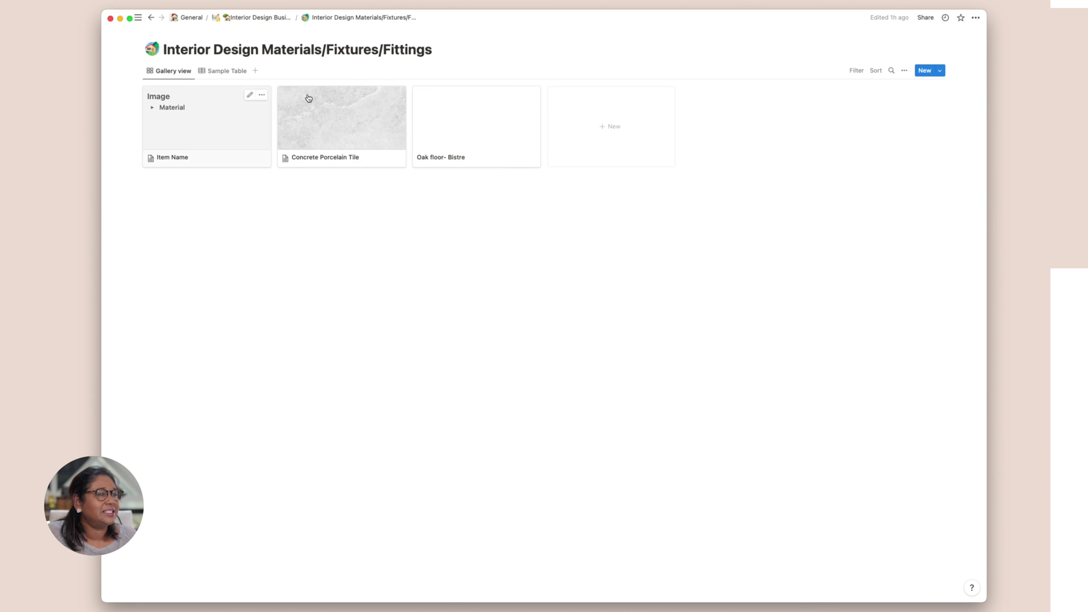
left_click(255, 71)
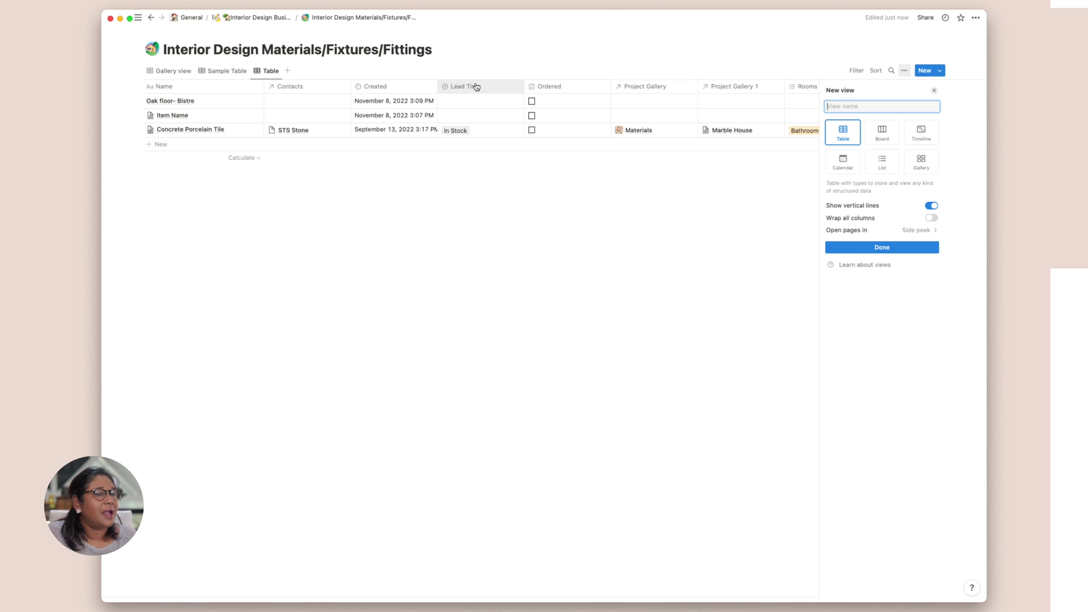
left_click(175, 71)
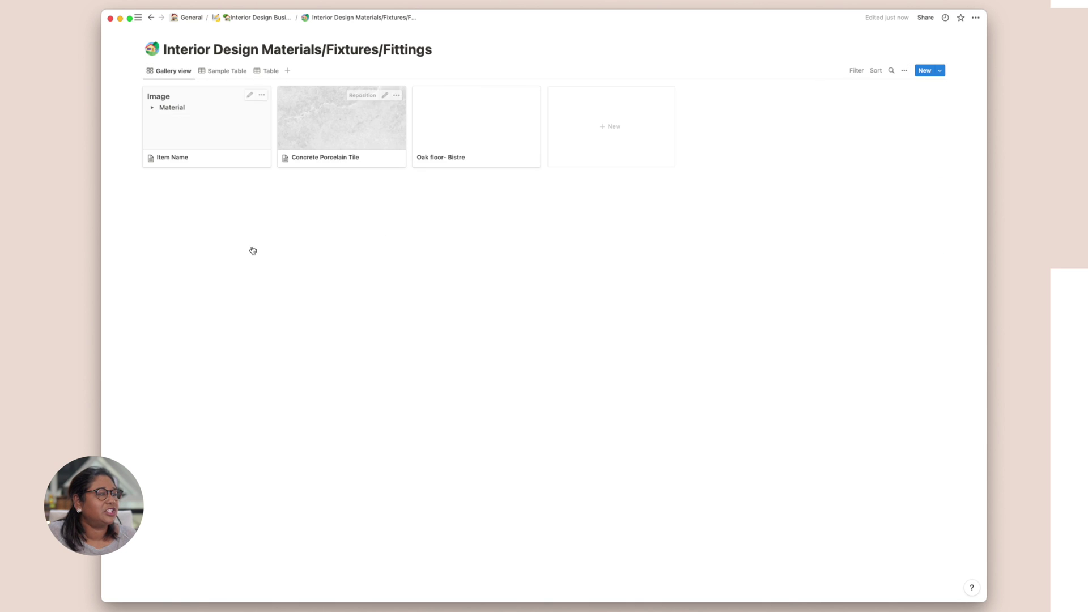
Change Item Name's Created date format to Year/Month/Day, showing 2022/11/08 3:07 PM.
left_click(239, 138)
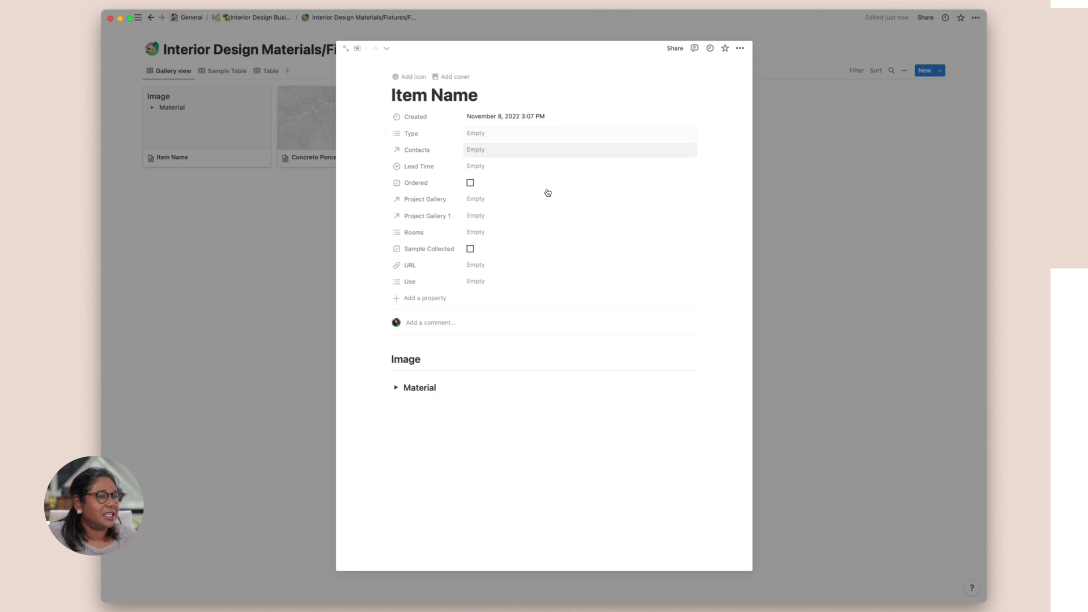
left_click(482, 97)
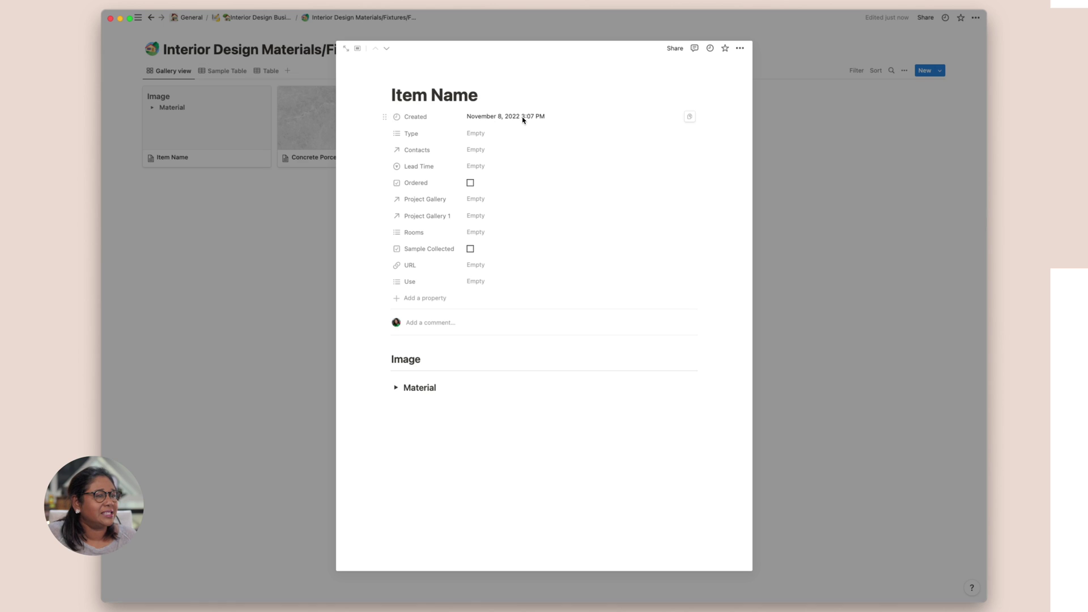
left_click(411, 120)
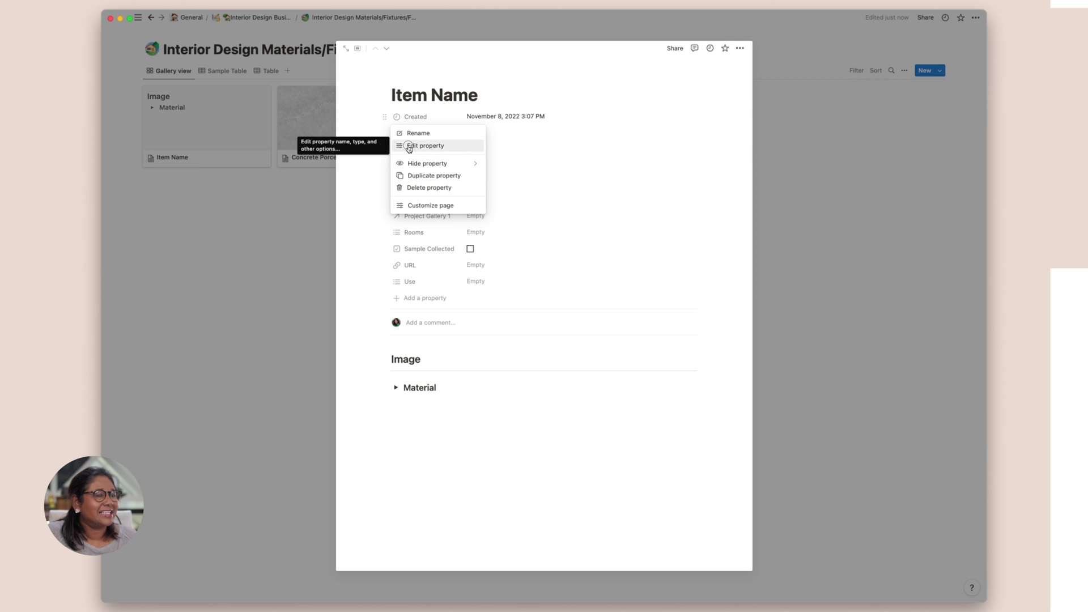
left_click(408, 145)
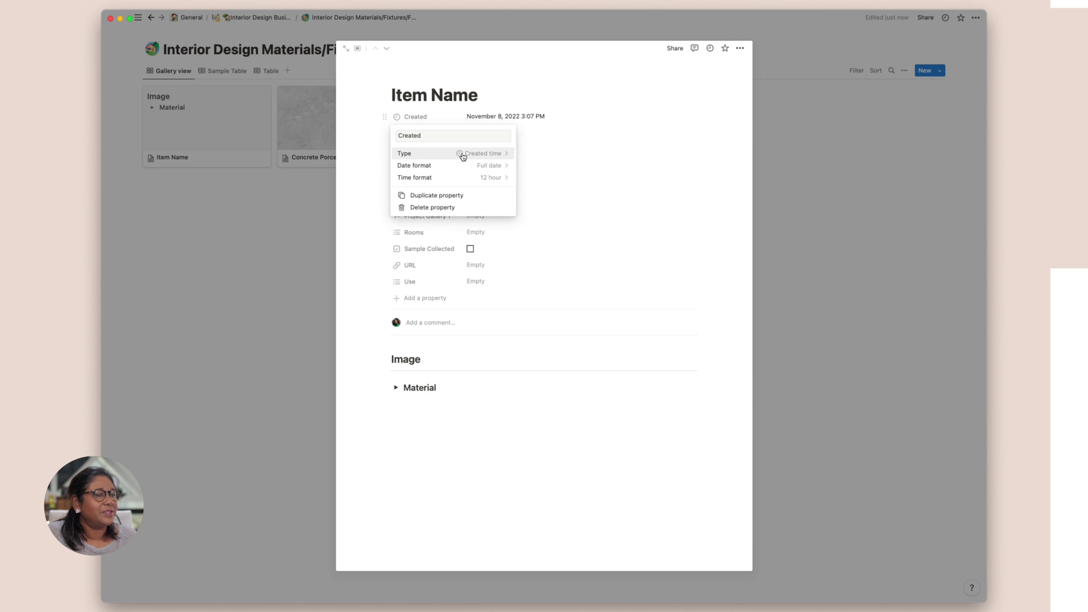
left_click(496, 166)
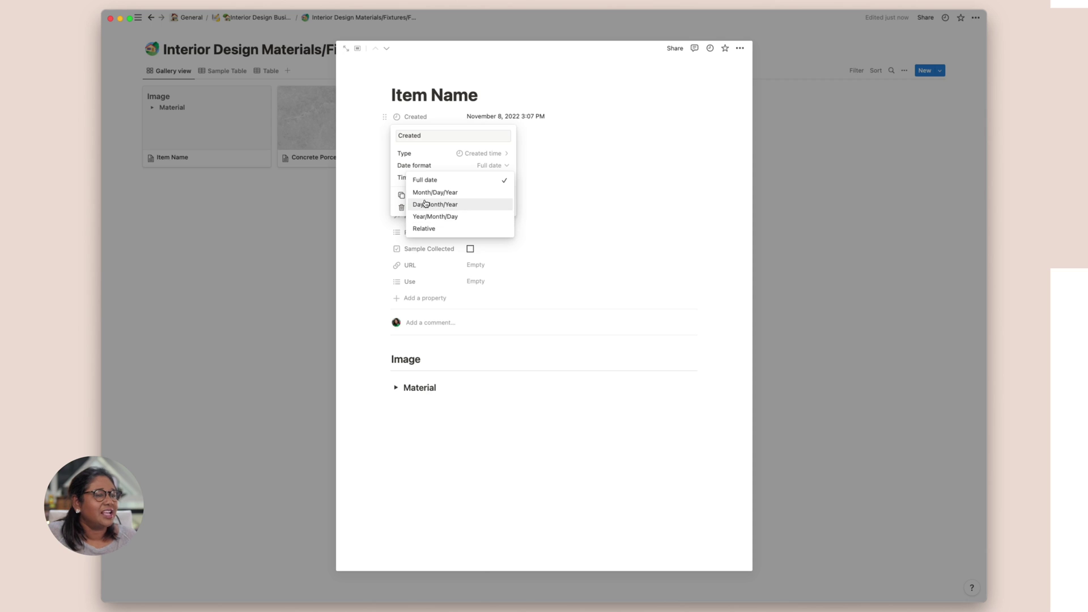
left_click(434, 216)
left_click(595, 187)
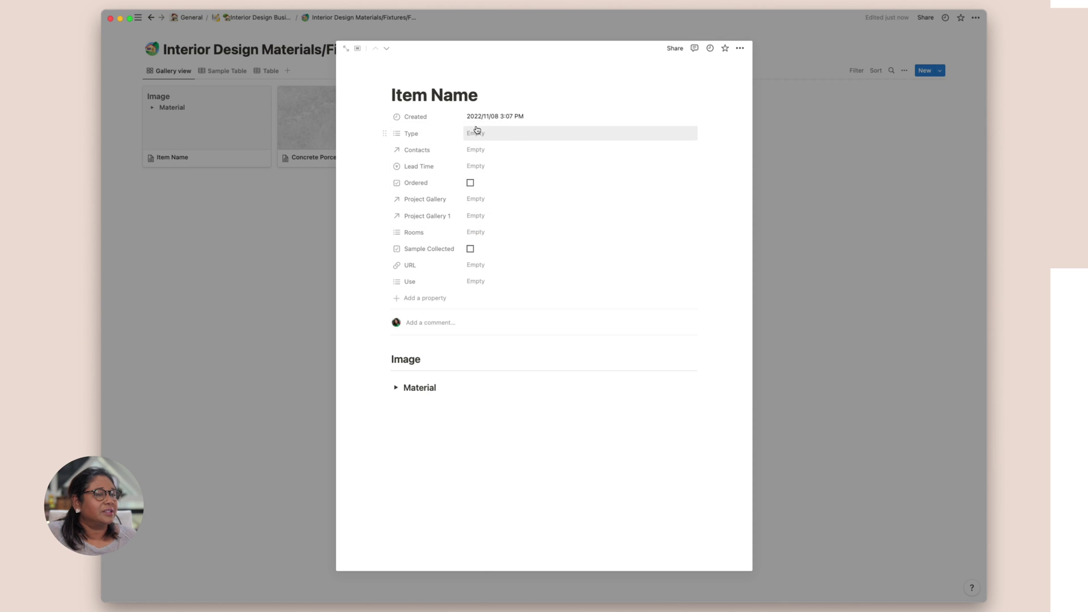
Add Material-Fabric and Material -Timber as options of the Type property.
left_click(410, 135)
left_click(425, 162)
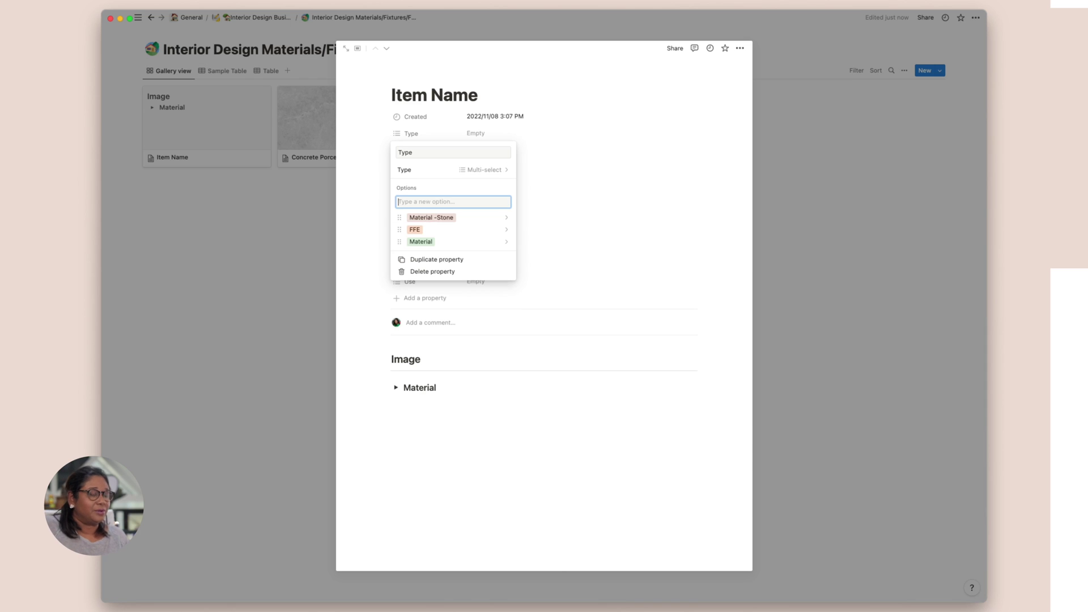
type("Material")
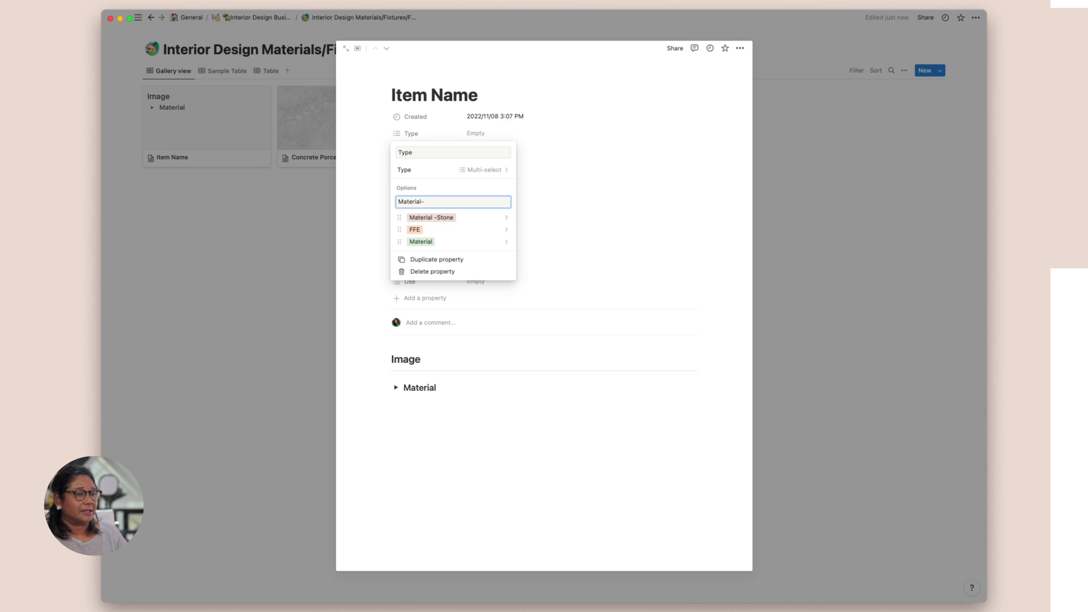
type("-Fabric")
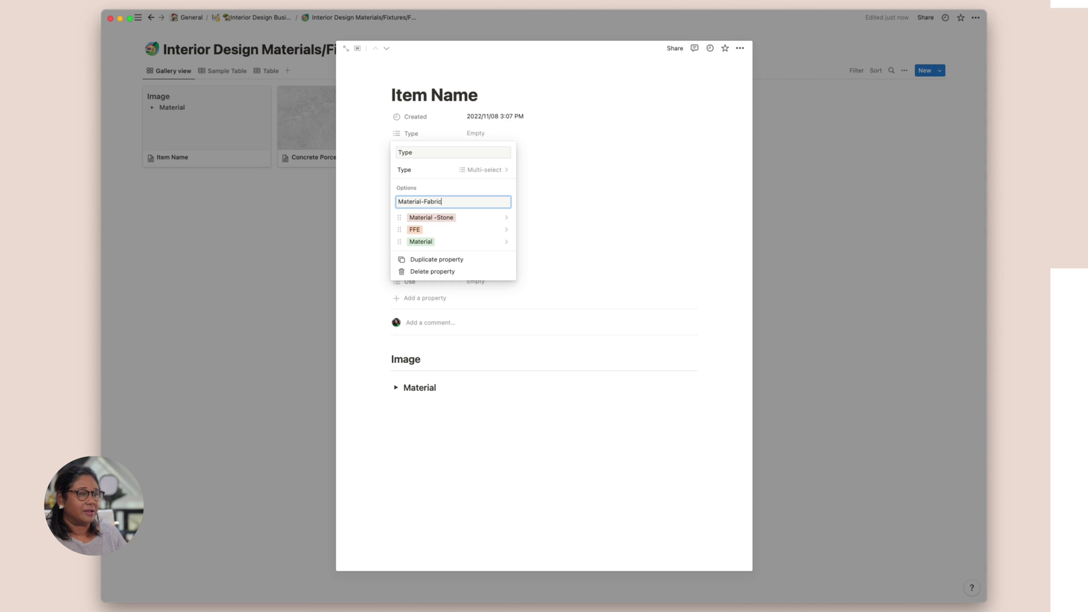
key("Return")
type("Mat")
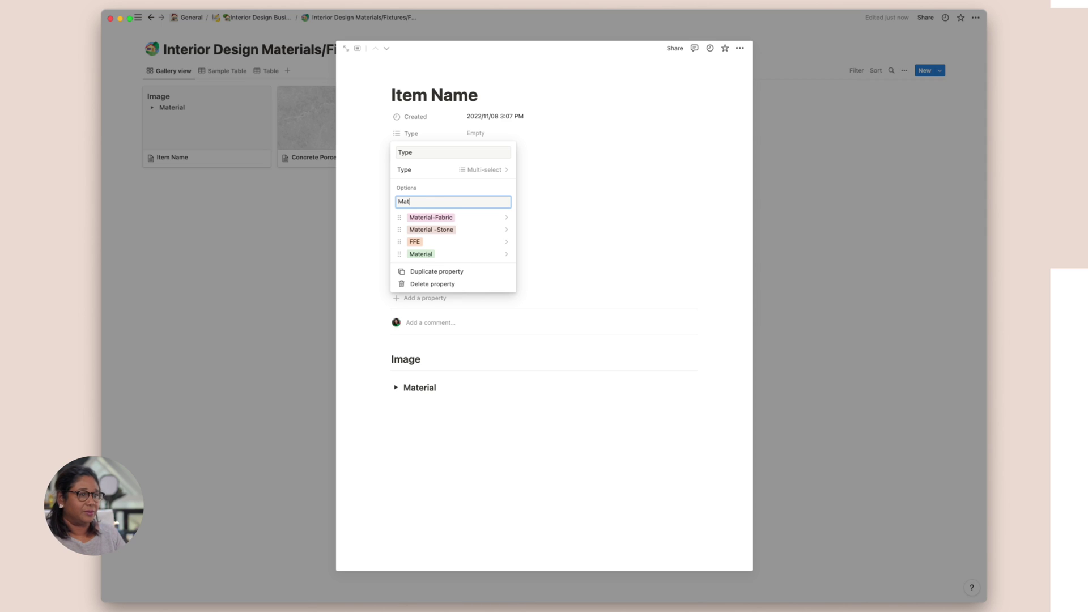
type("erial -Timber")
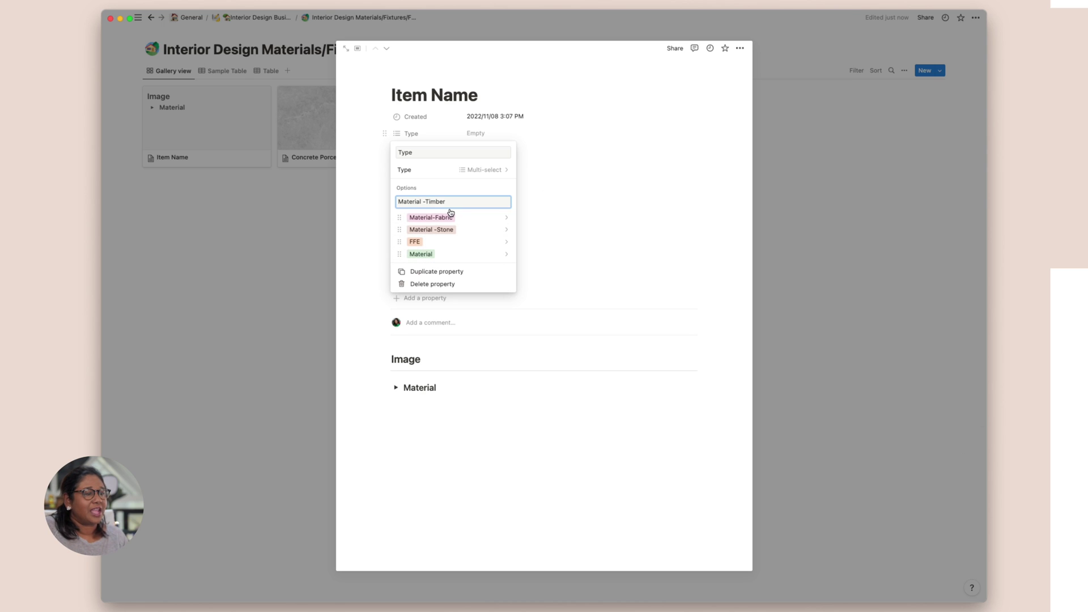
key("Return")
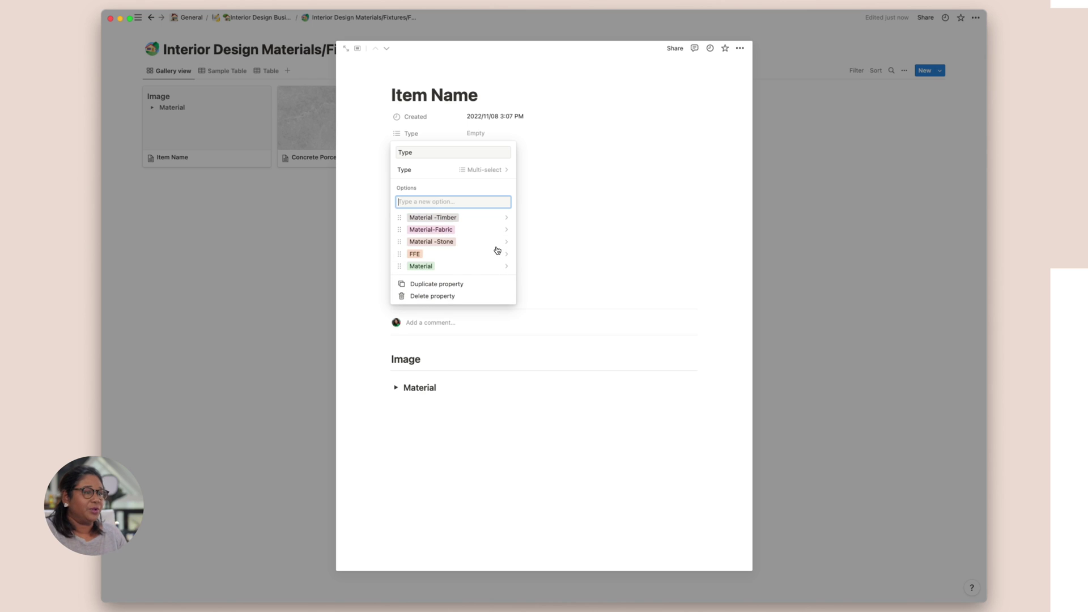
Add FFE-Bathroom, FFE-Kitchen and FFE-Laundry as further Type options.
type("FFE-Bathroom")
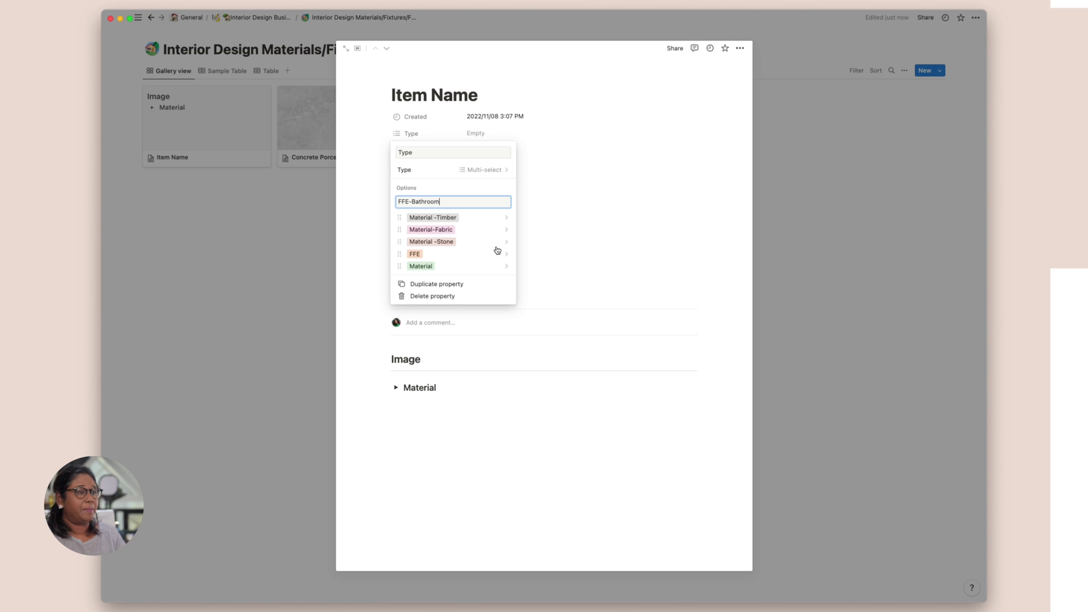
key("Return")
type("FF")
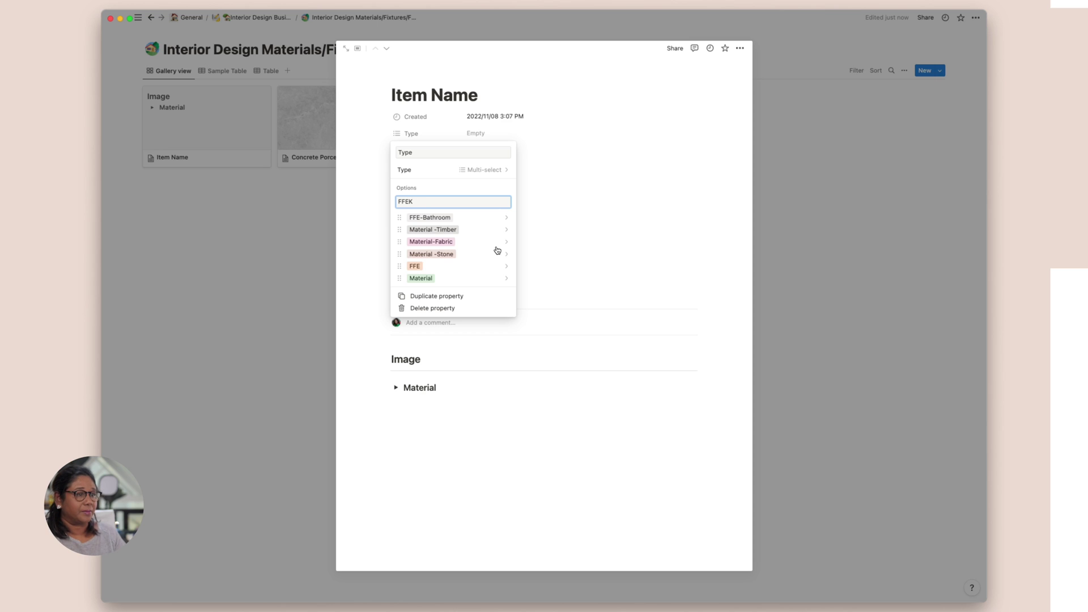
type("E-Kitchen")
key("Return")
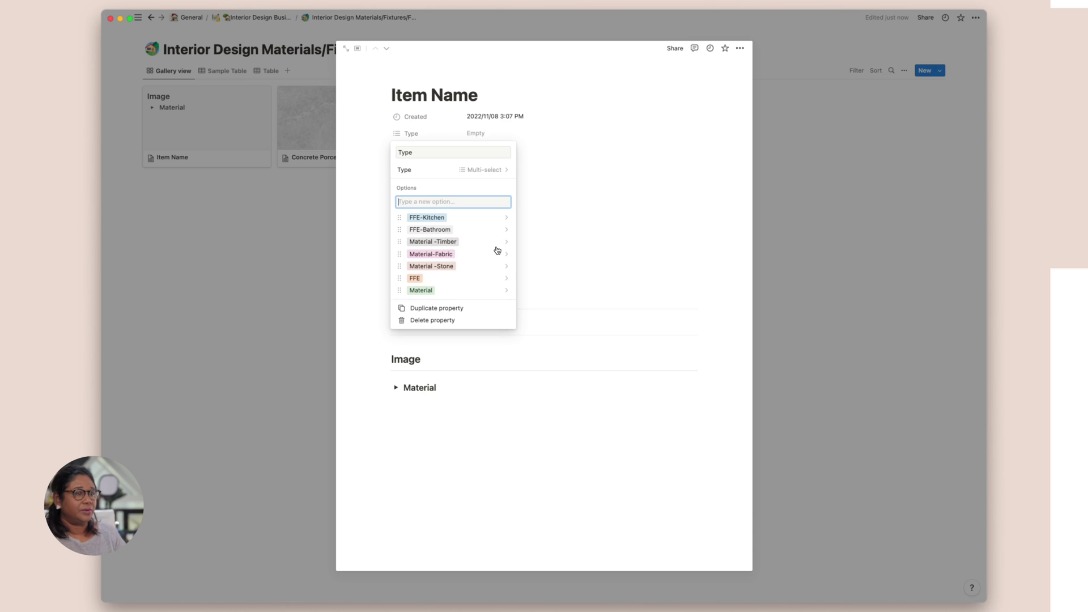
type("FFE-Laun")
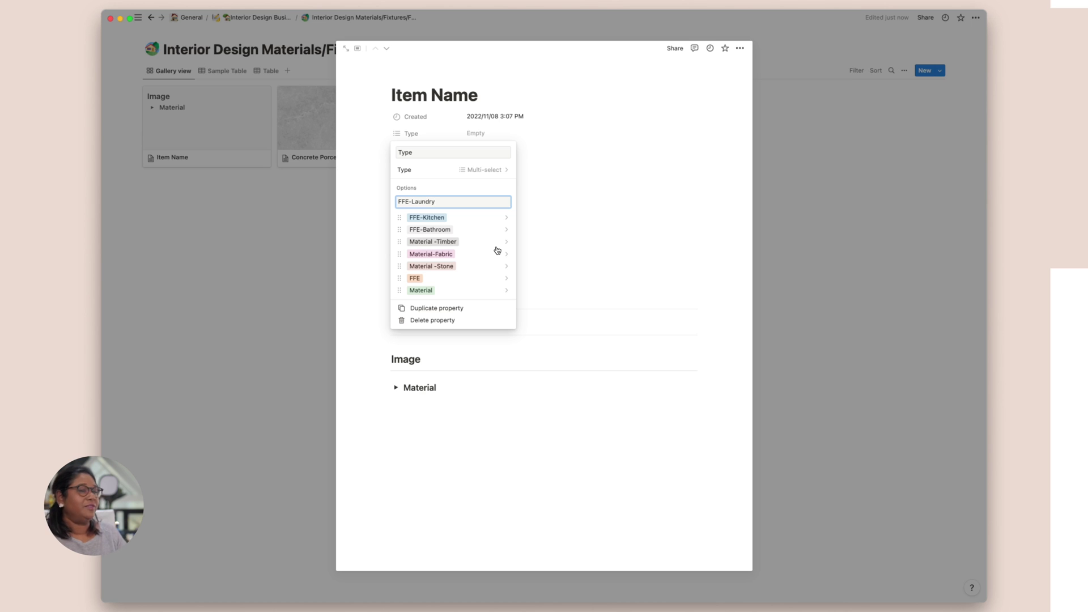
type("dry")
key("Return")
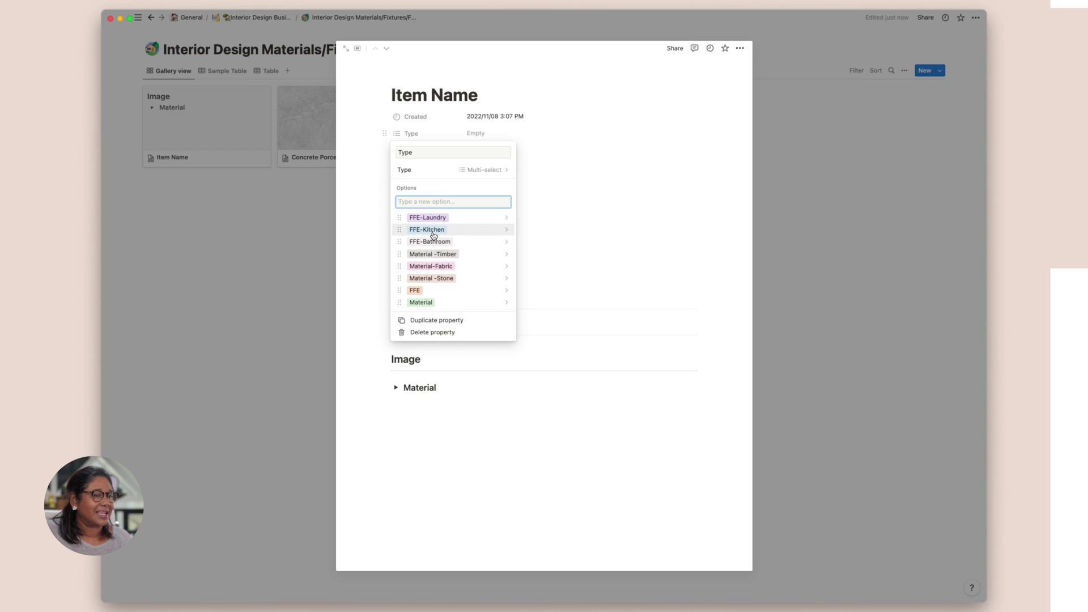
Review the Contacts, Lead Time, Project Gallery and Project Gallery 1 pickers without linking anything.
left_click(481, 322)
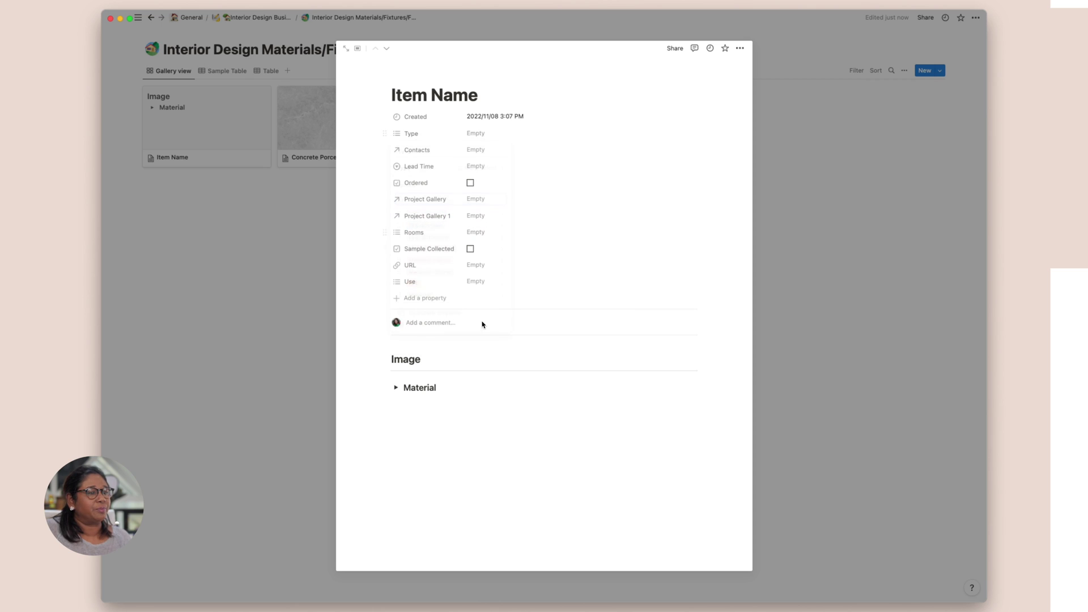
left_click(469, 150)
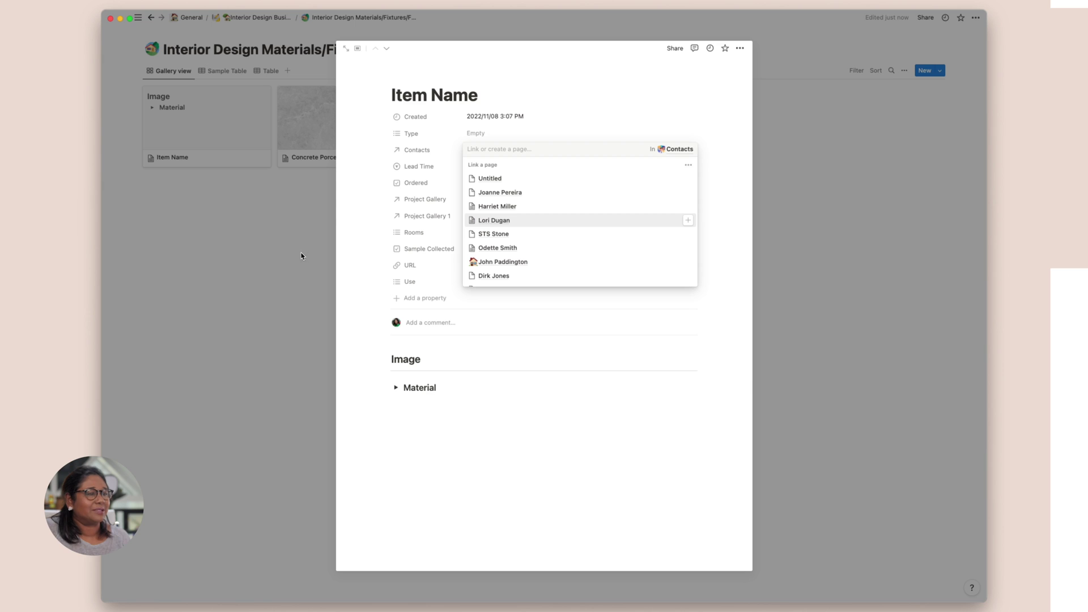
left_click(428, 170)
left_click(428, 171)
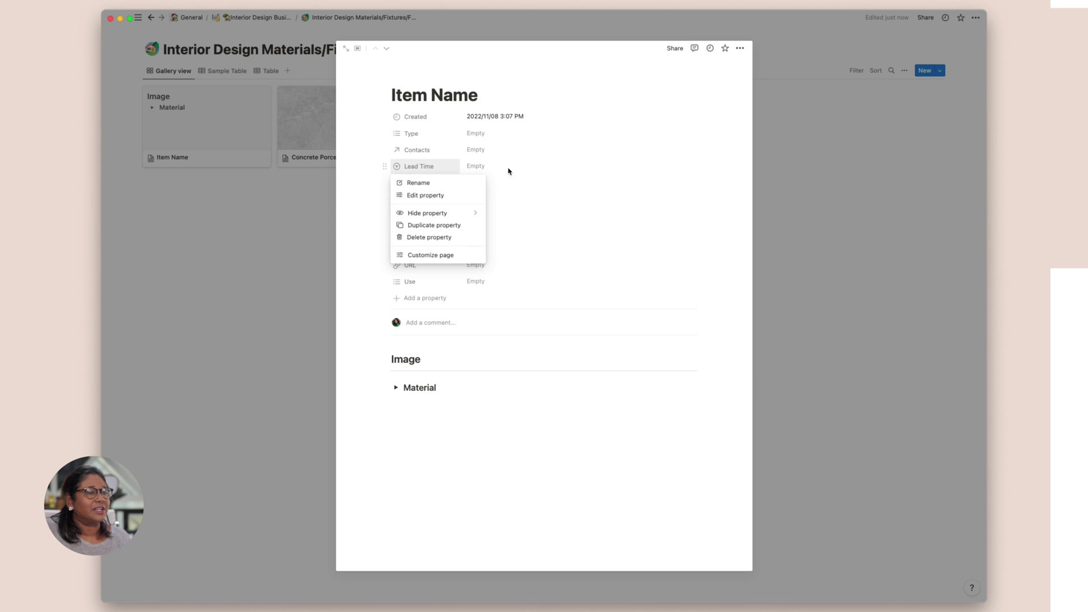
left_click(479, 170)
left_click(480, 170)
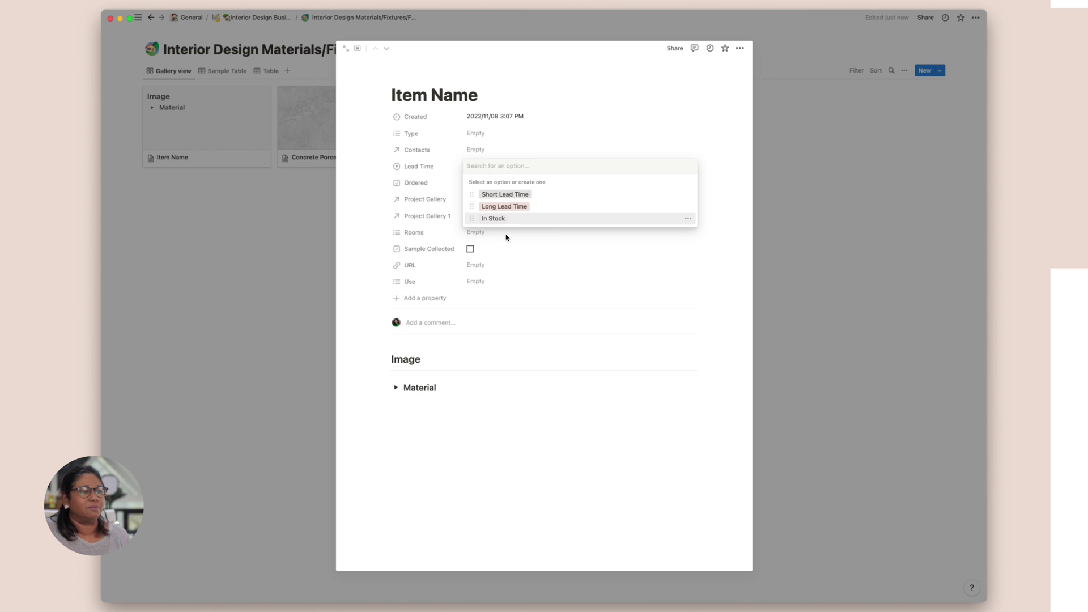
left_click(482, 199)
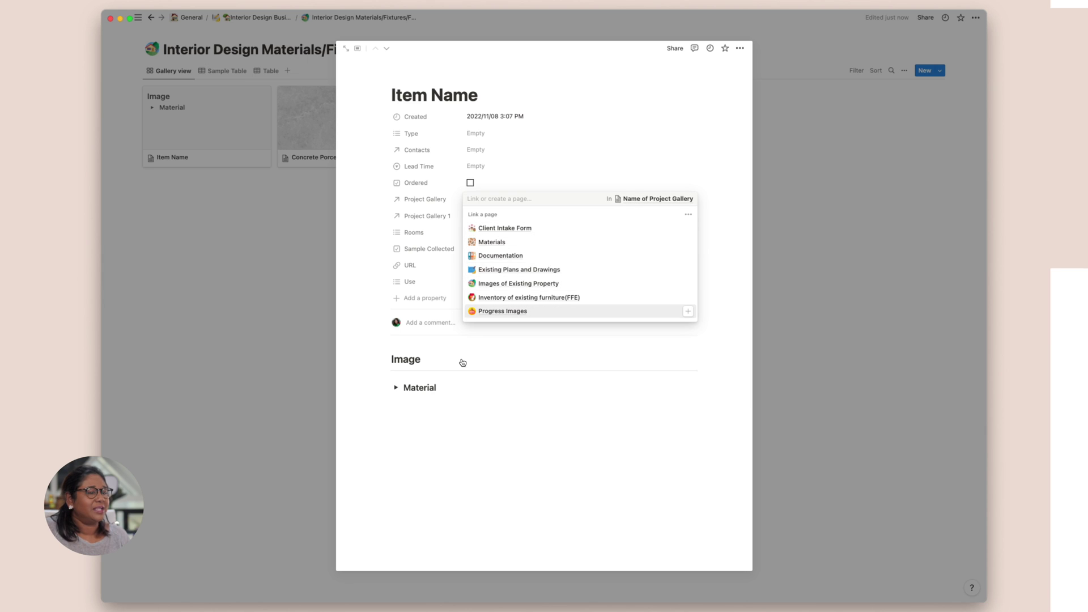
left_click(363, 240)
left_click(470, 216)
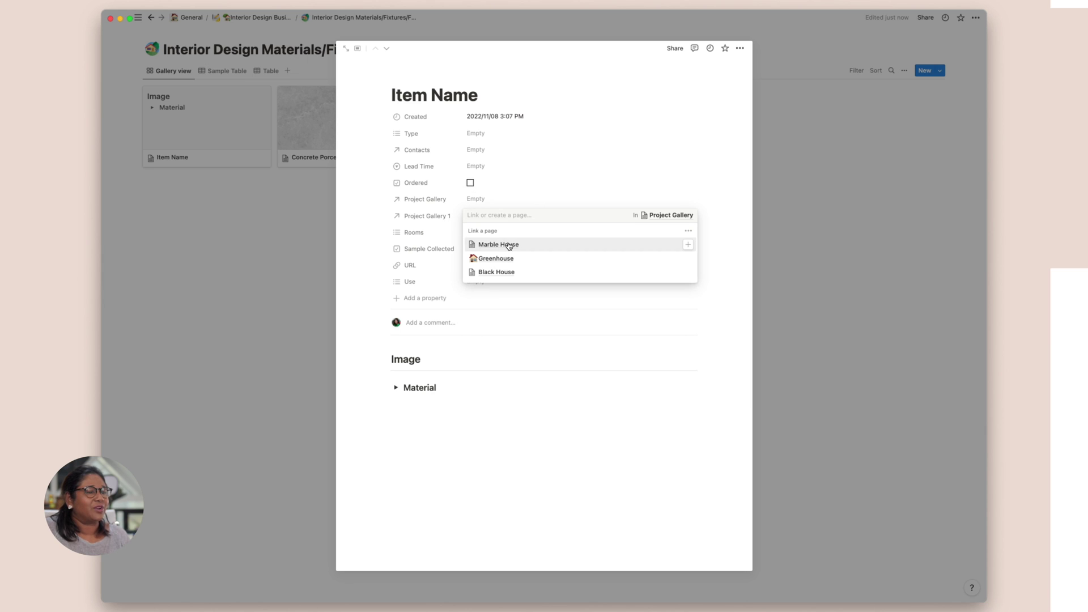
left_click(486, 202)
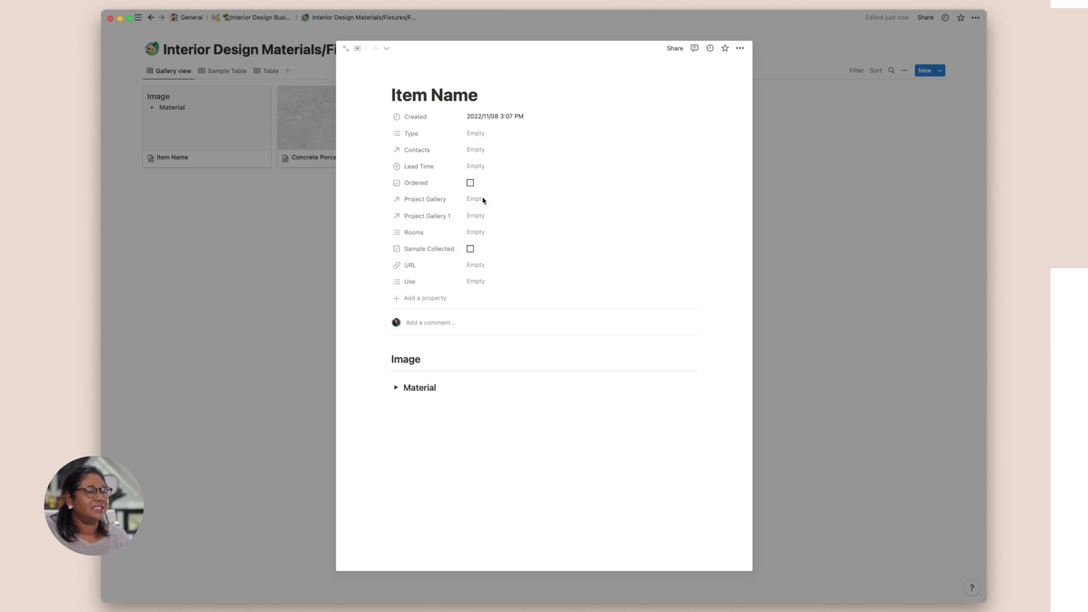
left_click(488, 202)
key("Escape")
Rename the Project Gallery 1 property to Project Gallery-CLIENT.
left_click(431, 216)
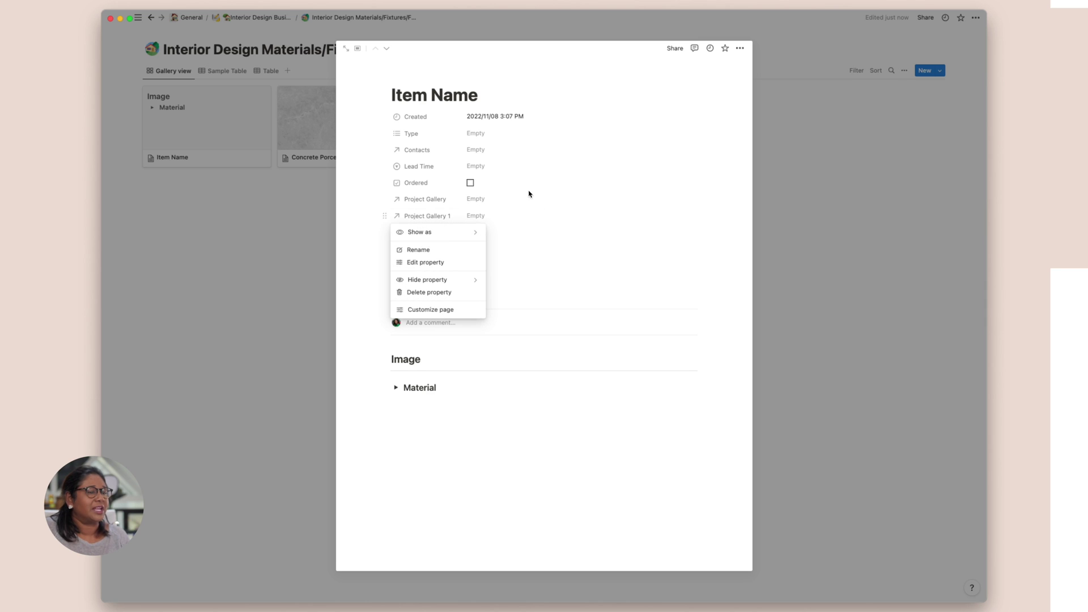
mouse_move(447, 232)
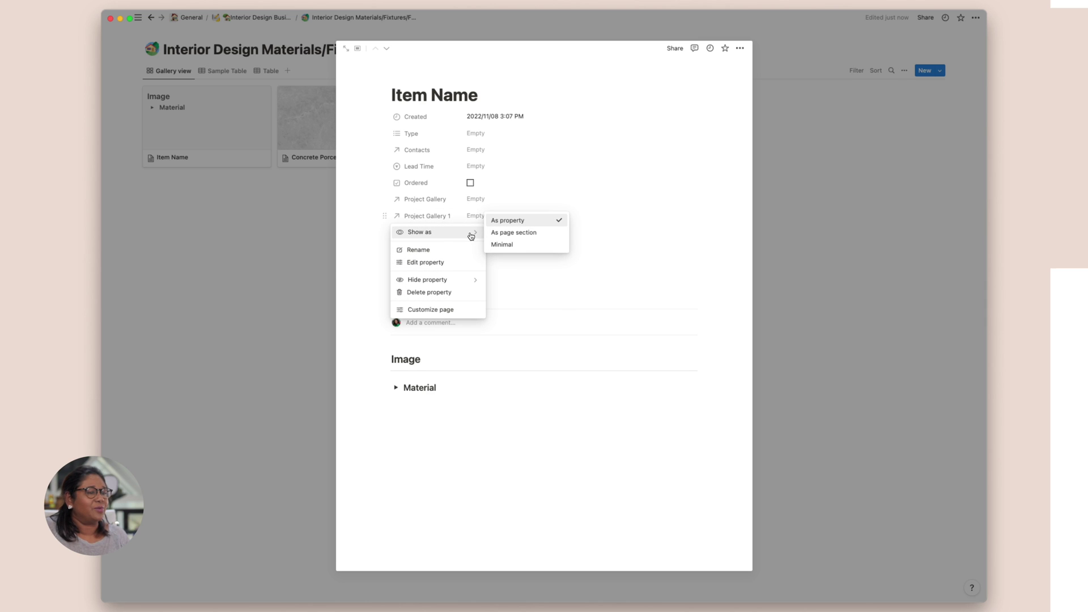
left_click(458, 249)
mouse_move(456, 235)
left_mouse_down()
mouse_move(428, 236)
mouse_move(441, 237)
left_mouse_up()
type("C")
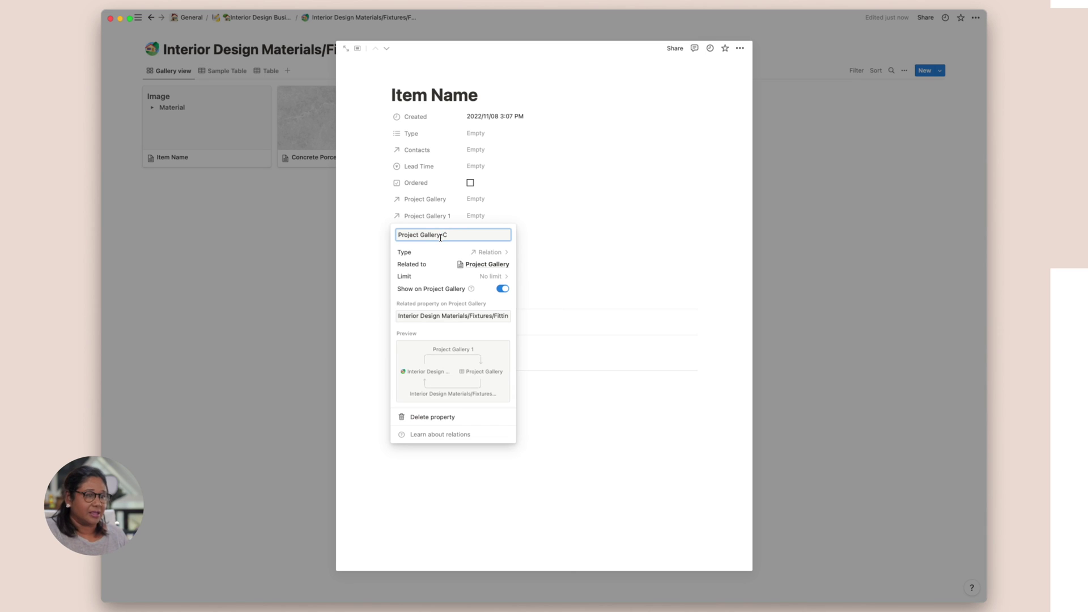
type("LIENT")
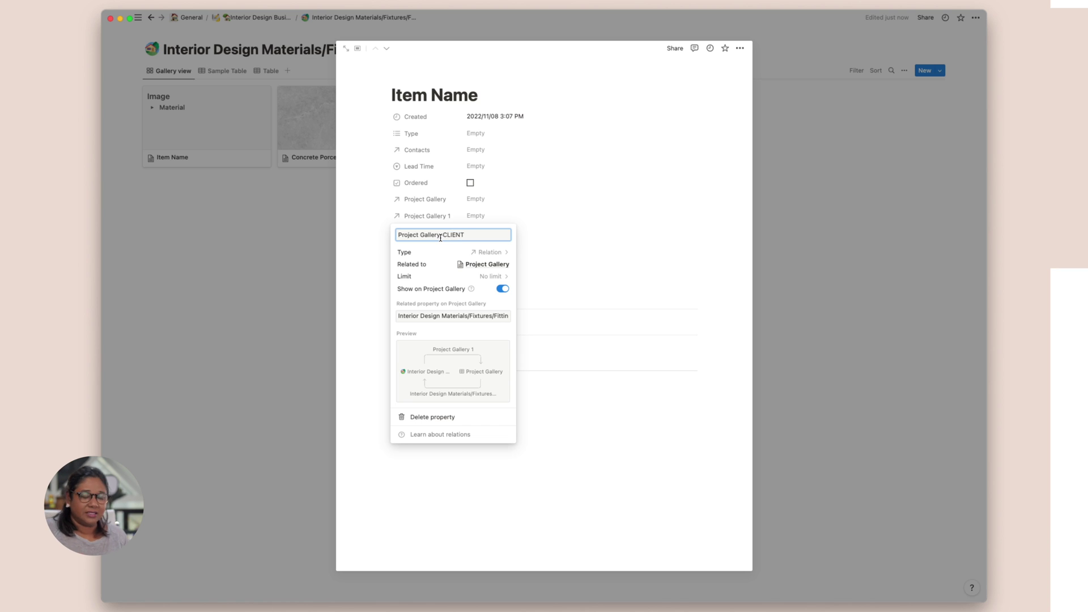
left_click(605, 228)
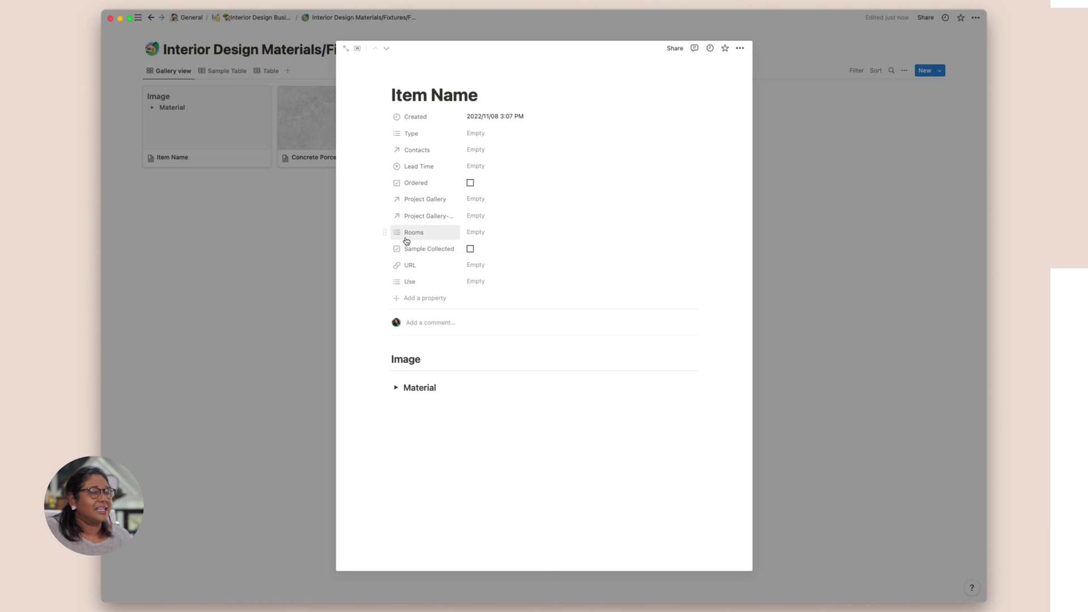
Review the room options in the Rooms property settings.
left_click(406, 238)
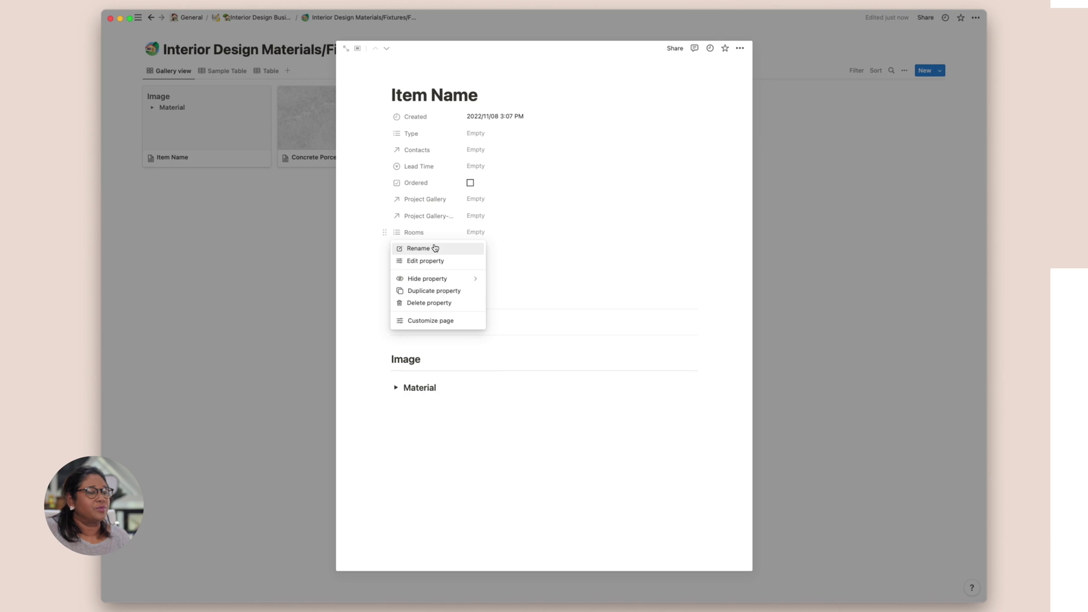
left_click(433, 261)
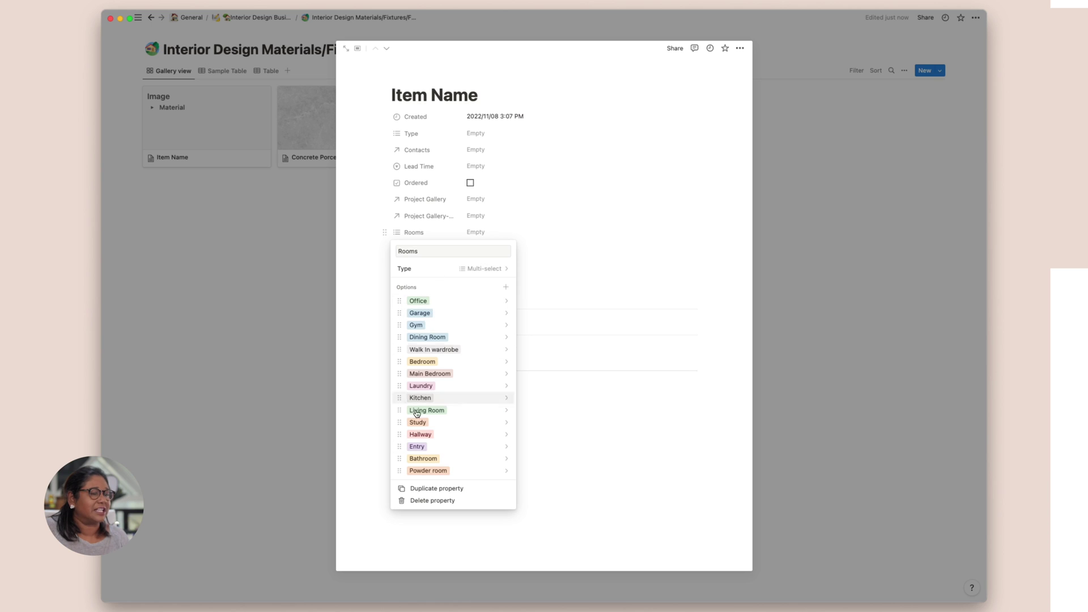
left_click(569, 232)
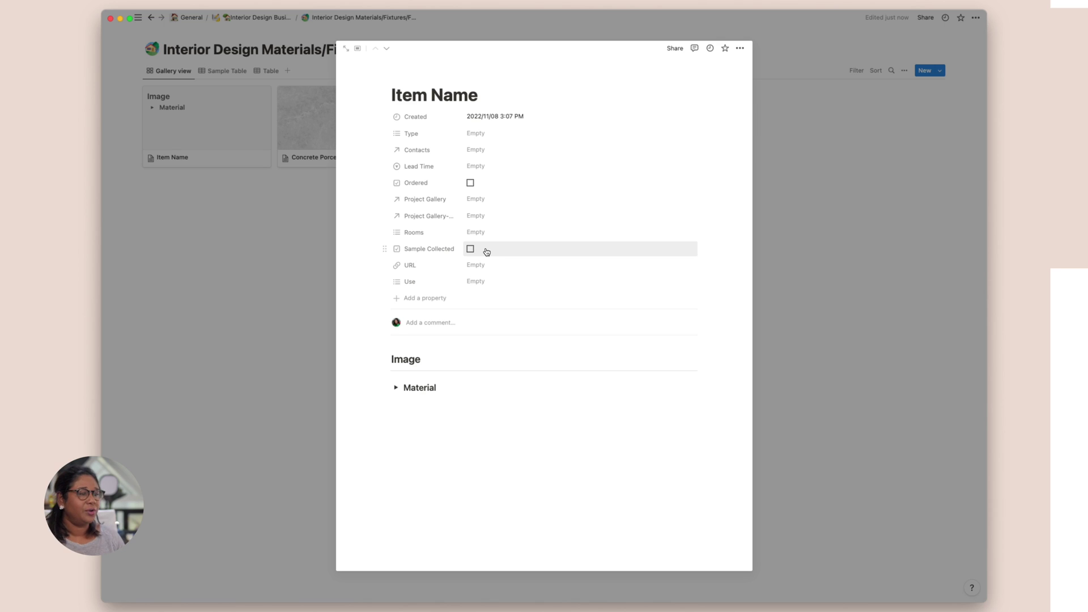
Add a new property named SAMPLE CODE to the item.
left_click(431, 299)
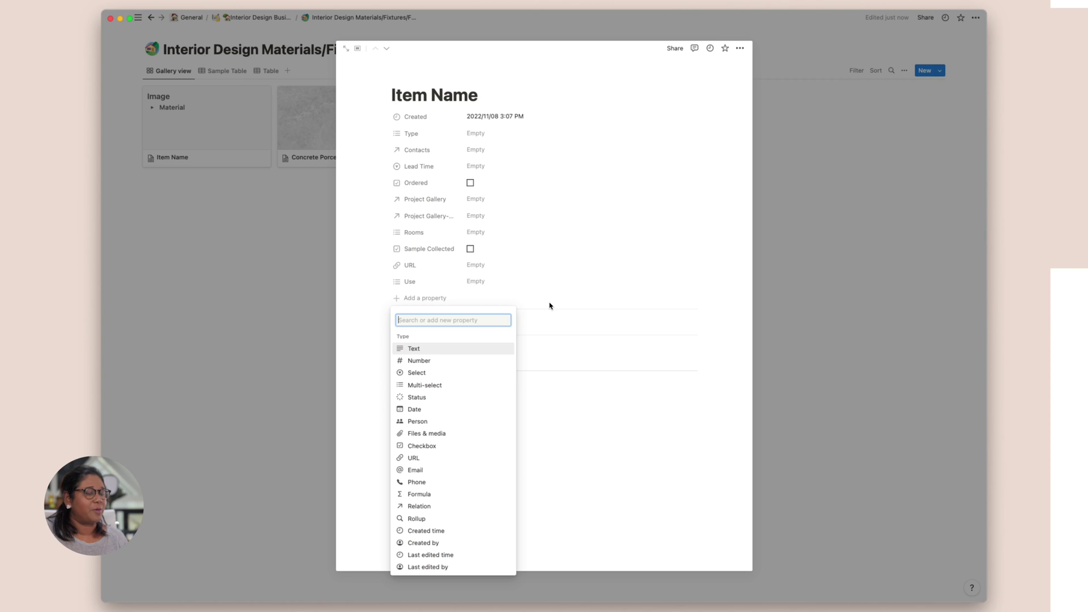
type("SAMPLE CODE")
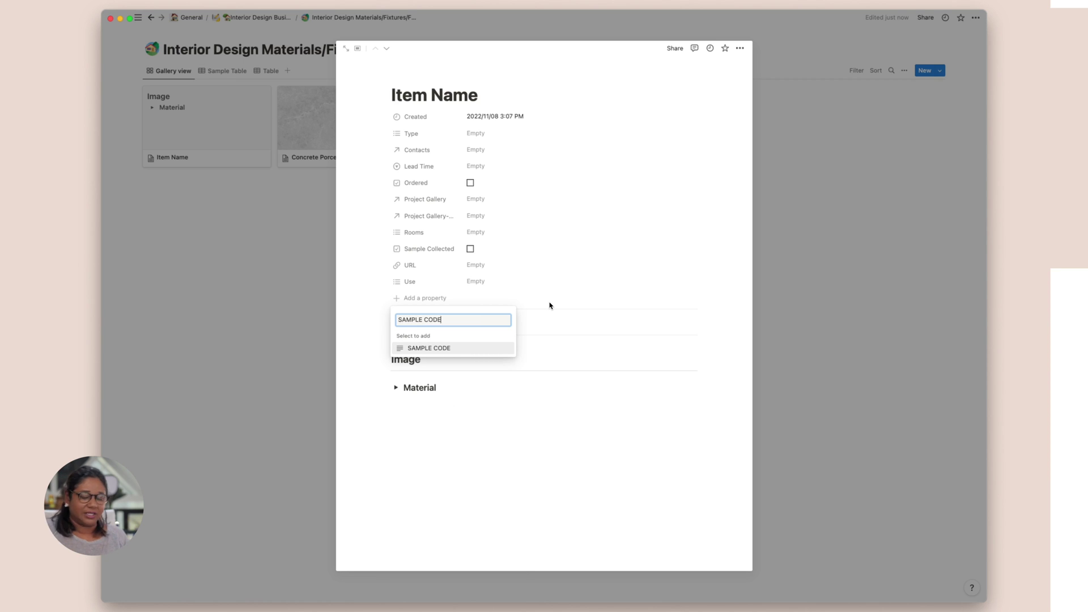
key("Return")
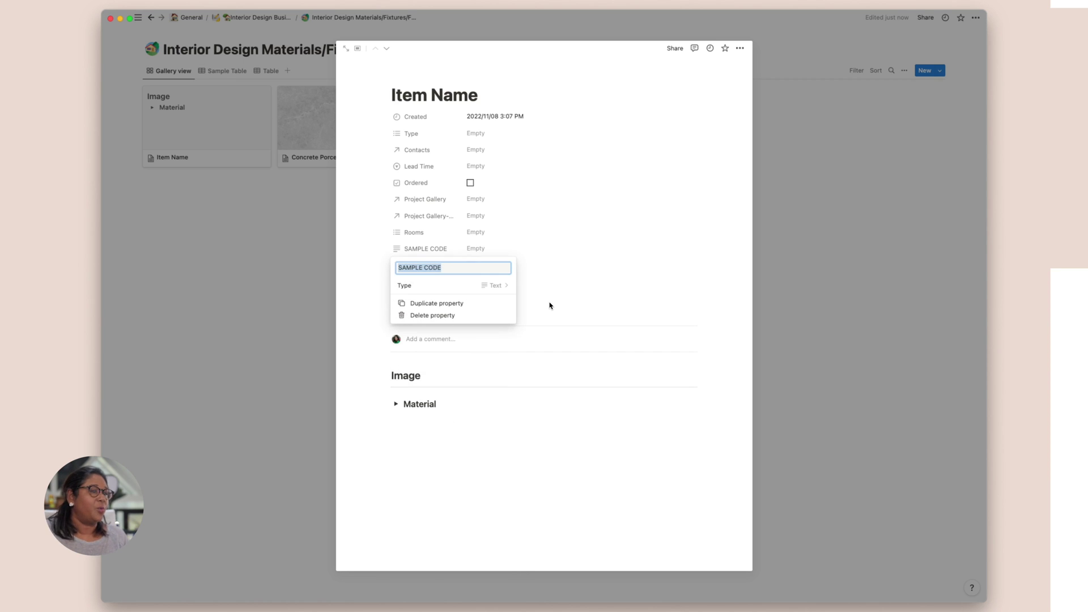
left_click(629, 258)
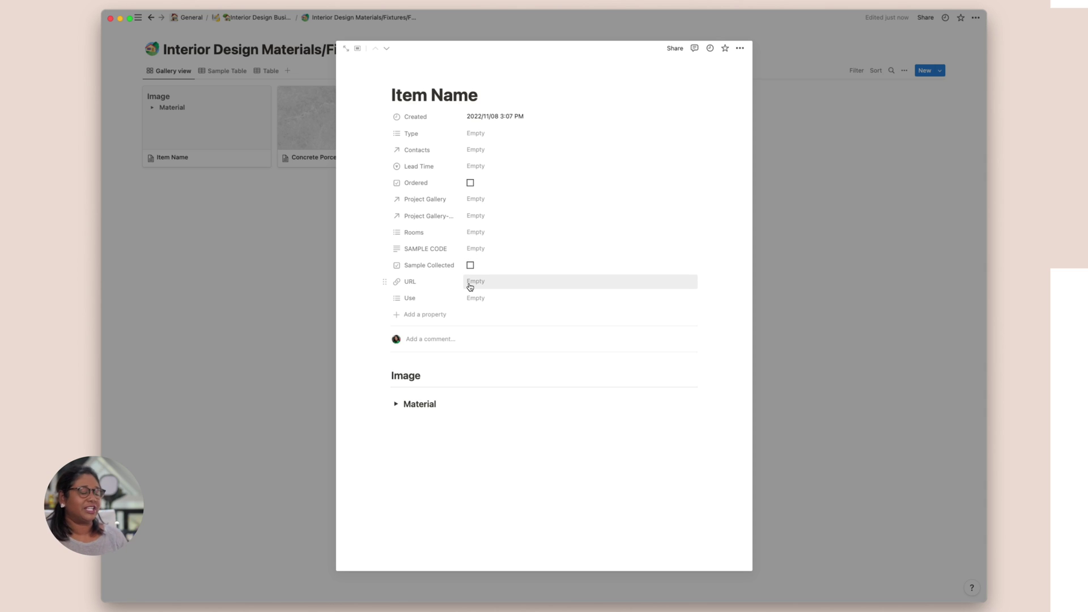
Review the Use property's options: Electrical, Appliance, Upholstery, Exterior, Ceiling, Floor and Wall.
left_click(446, 298)
left_click(410, 334)
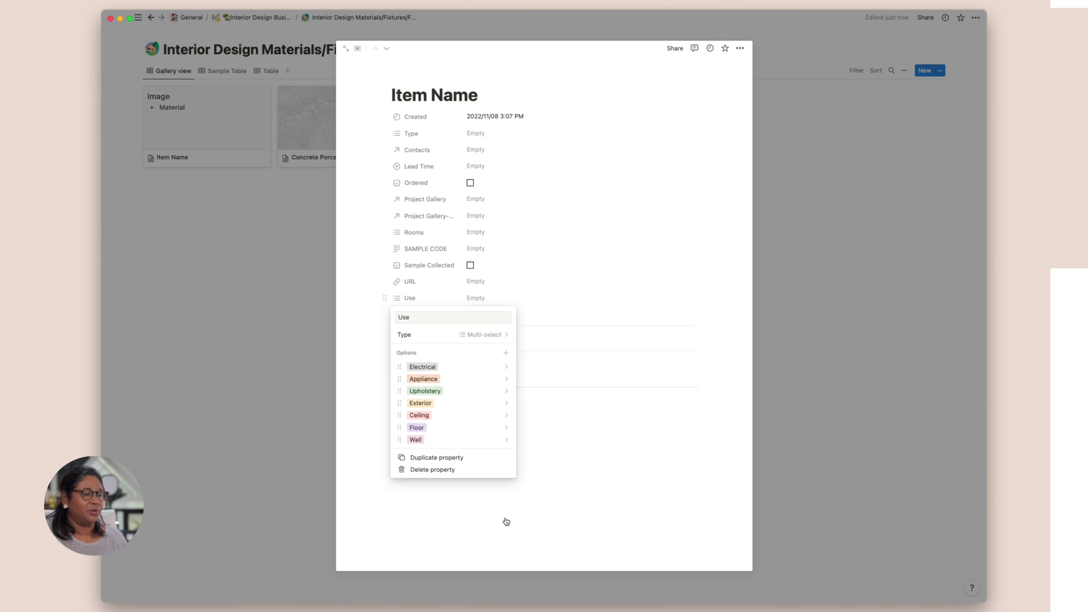
left_click(581, 474)
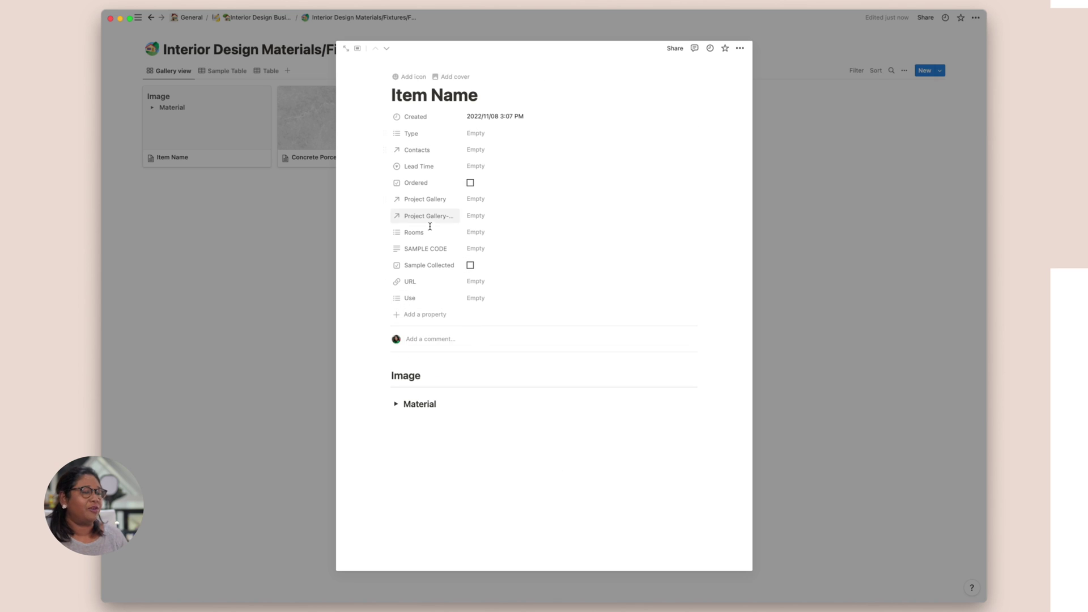
Expand the Material section and insert blank lines beneath its heading.
left_click(395, 404)
scroll(566, 359, "down", 5)
left_click(441, 279)
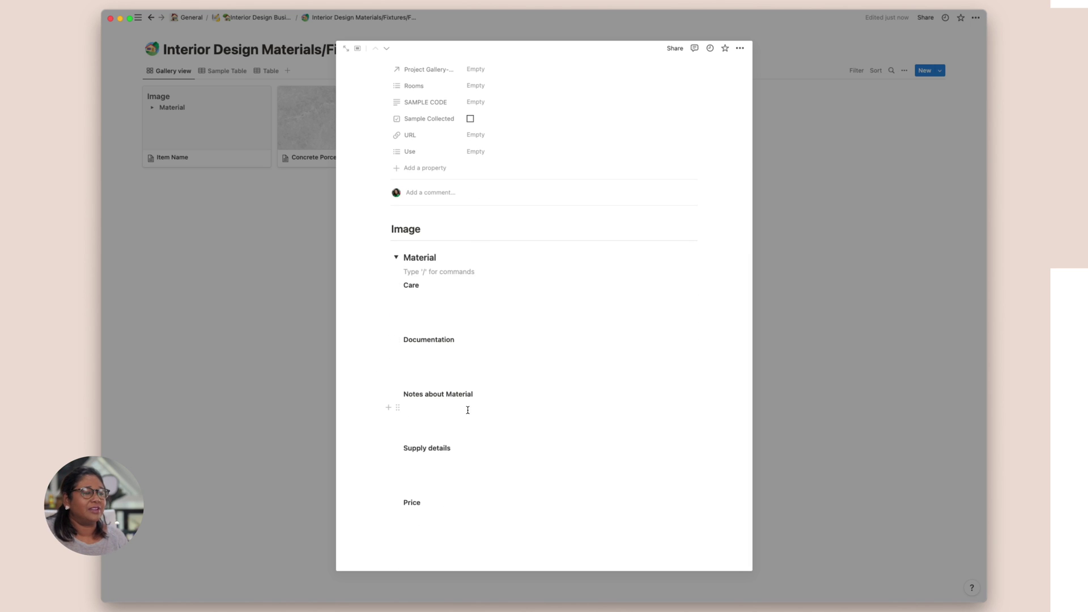
key("Return")
key("Return")
key("Return")
key("Return")
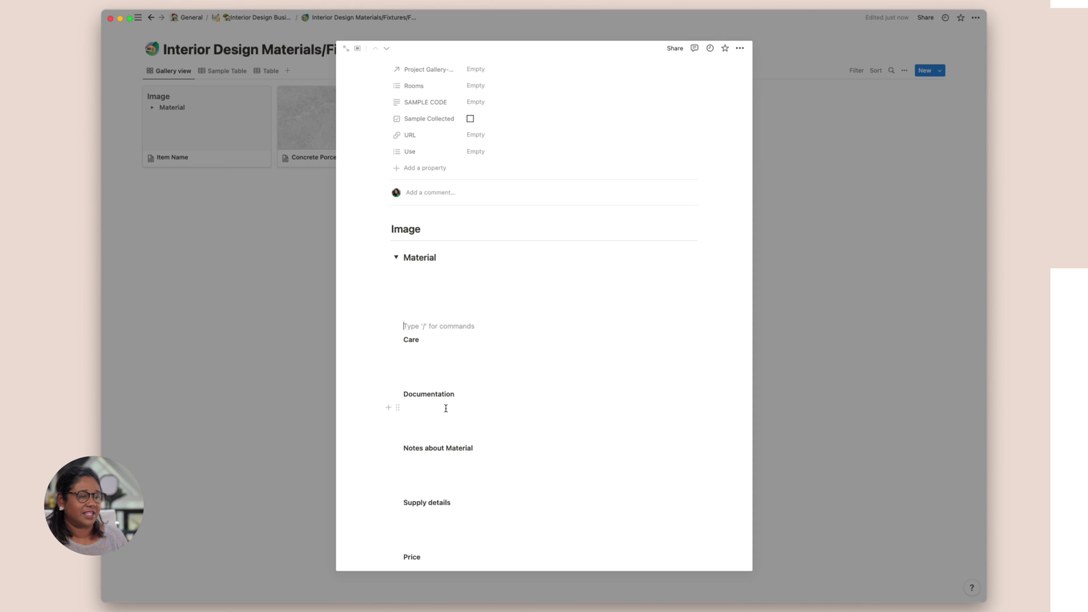
Scroll through the item page, then close it to return to the gallery.
scroll(445, 486, "down", 1)
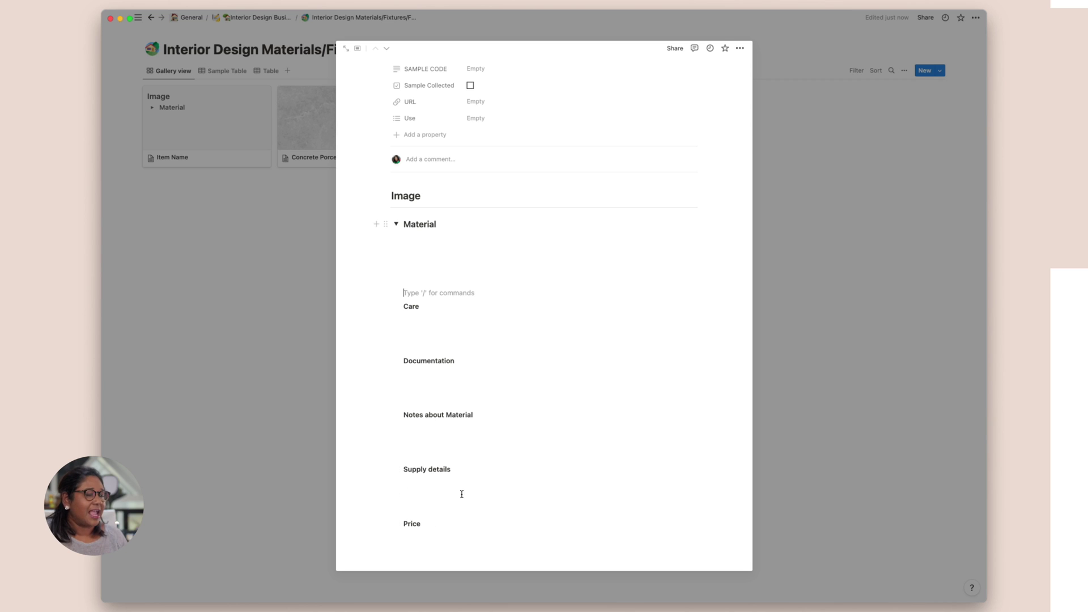
scroll(440, 542, "down", 1)
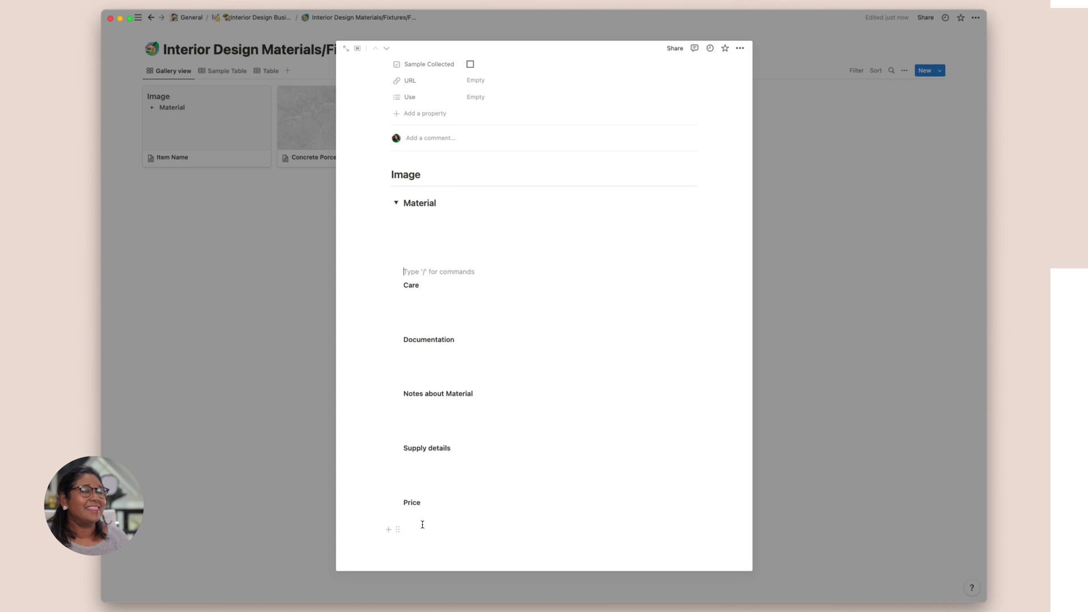
scroll(485, 479, "up", 5)
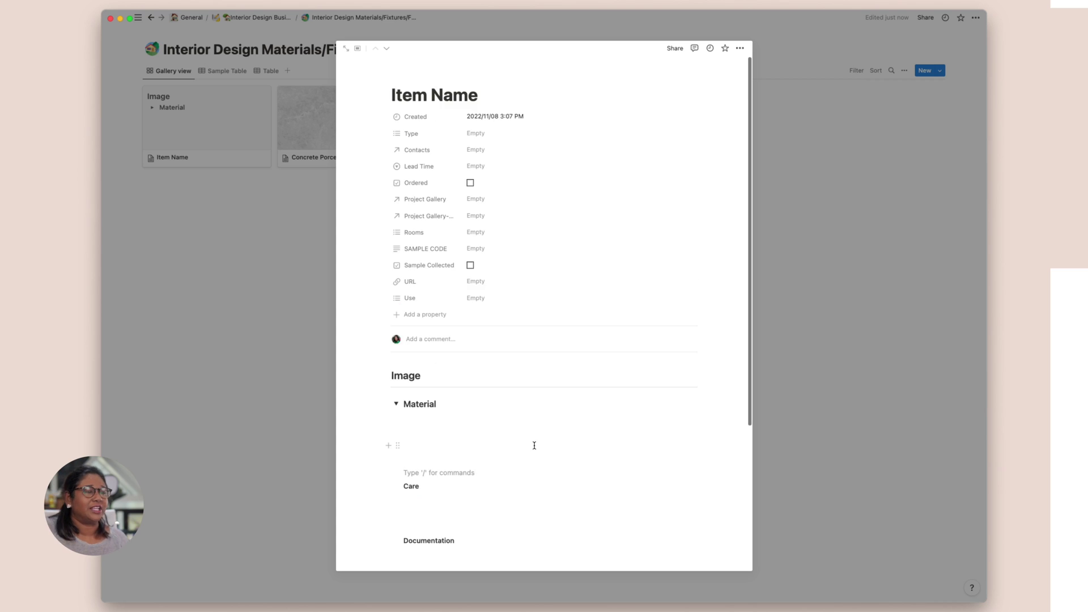
scroll(510, 459, "down", 5)
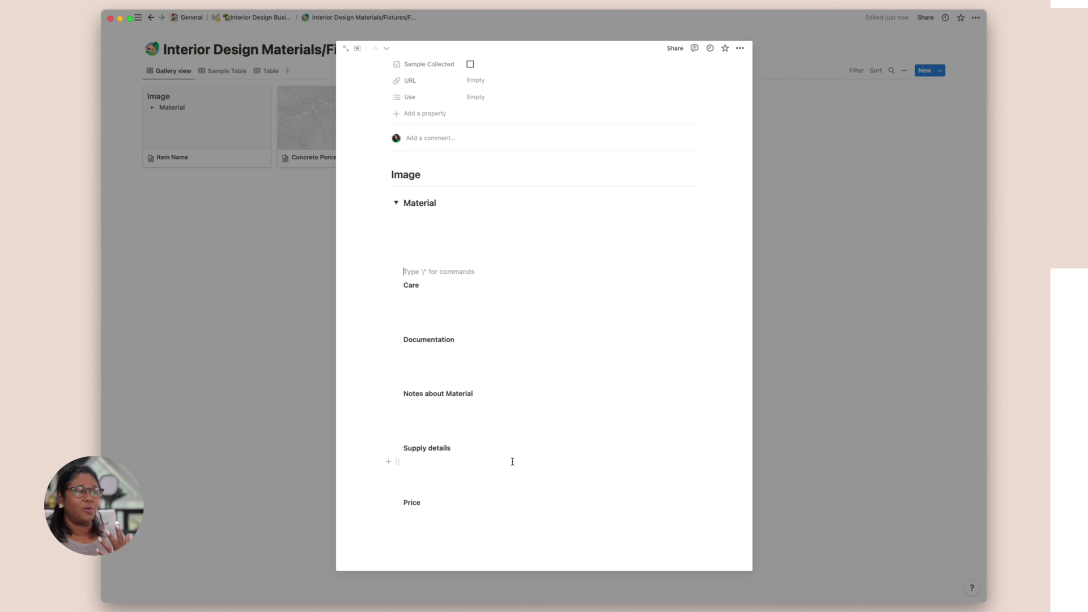
left_click(289, 366)
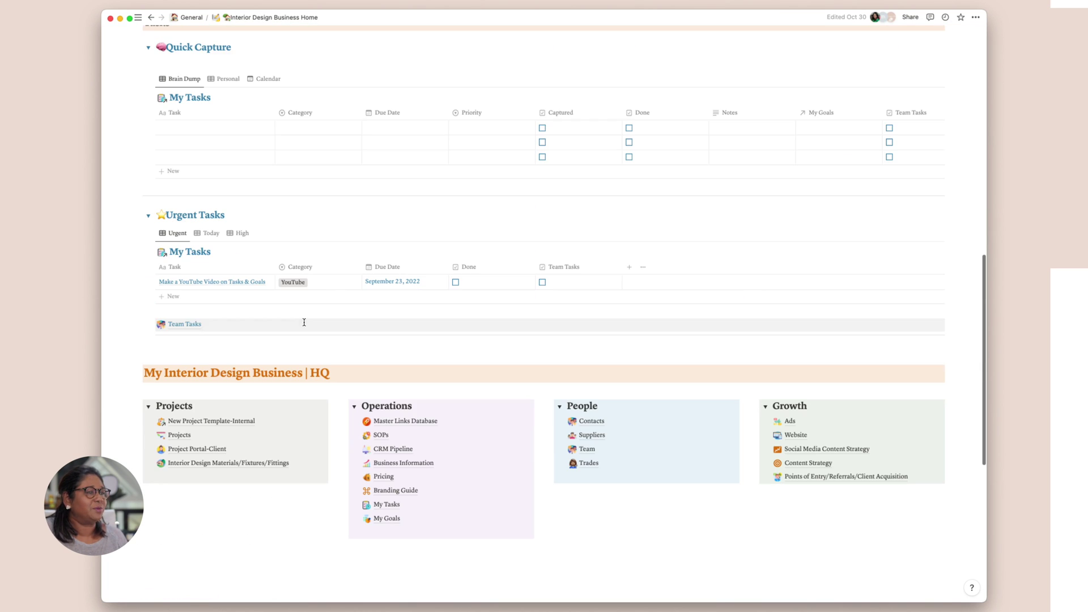
On the Suppliers page, add a row with Organisation 'Tongue and Groove' and open its record.
left_click(591, 435)
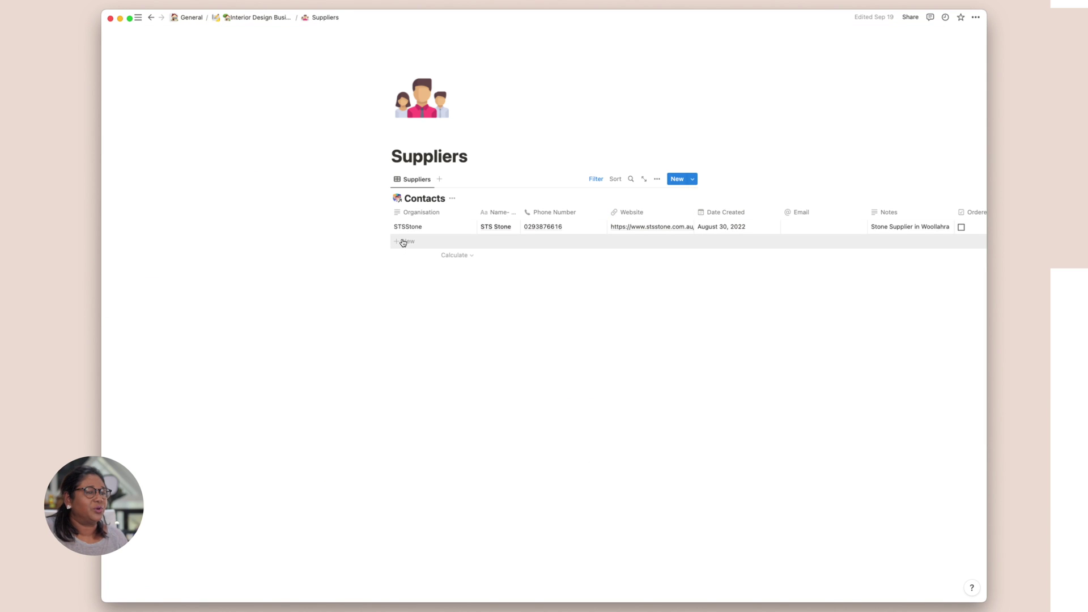
left_click(403, 242)
left_click(416, 240)
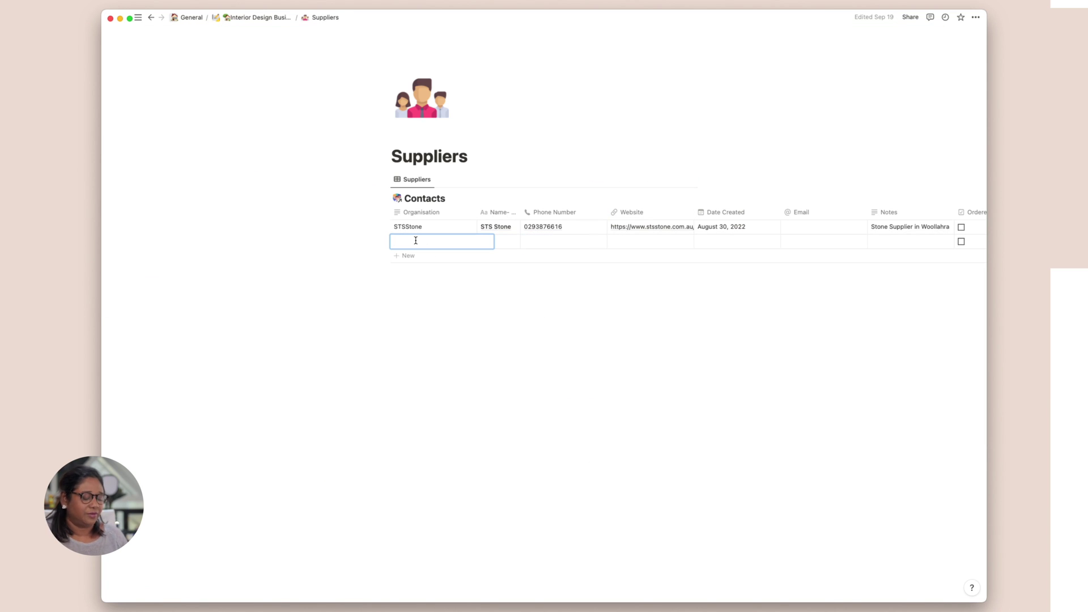
type("Tiles")
key("BackSpace")
key("BackSpace")
key("BackSpace")
key("BackSpace")
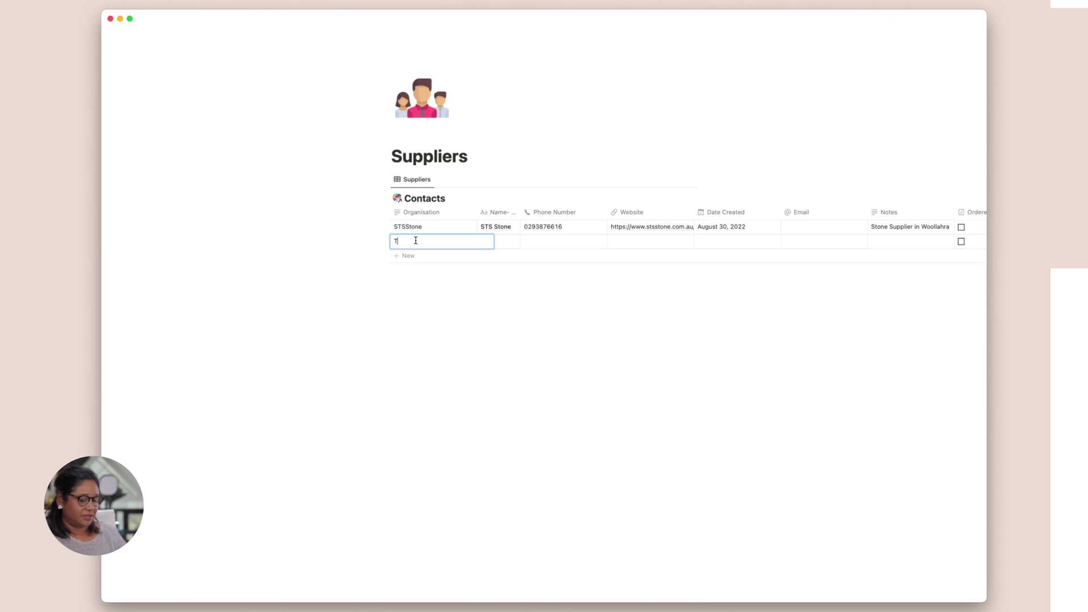
type("ongue")
type(" and ")
type("Go")
type("roove")
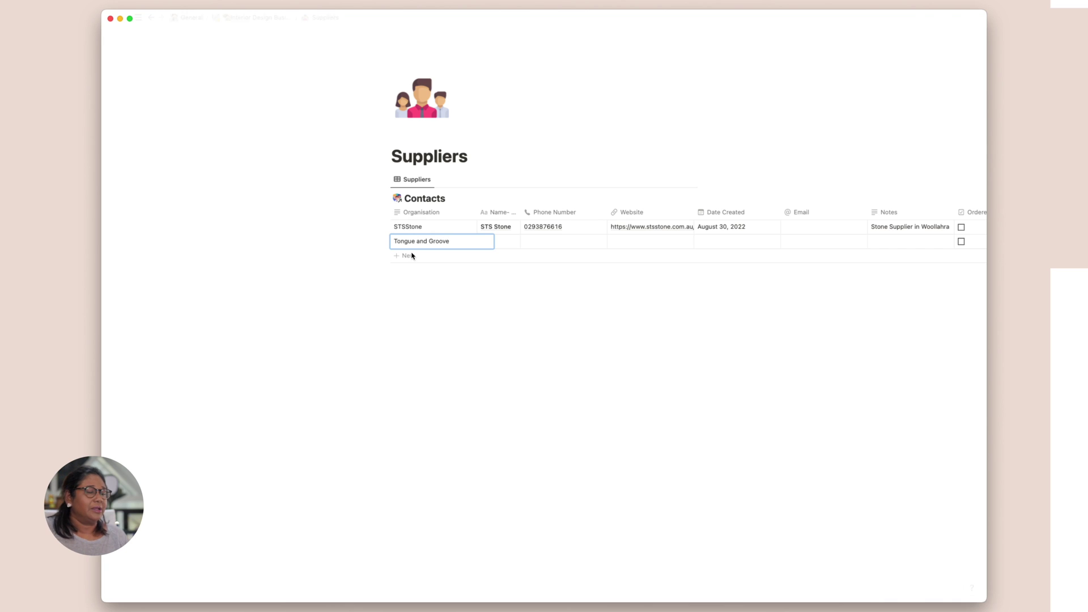
key("Escape")
left_click(501, 241)
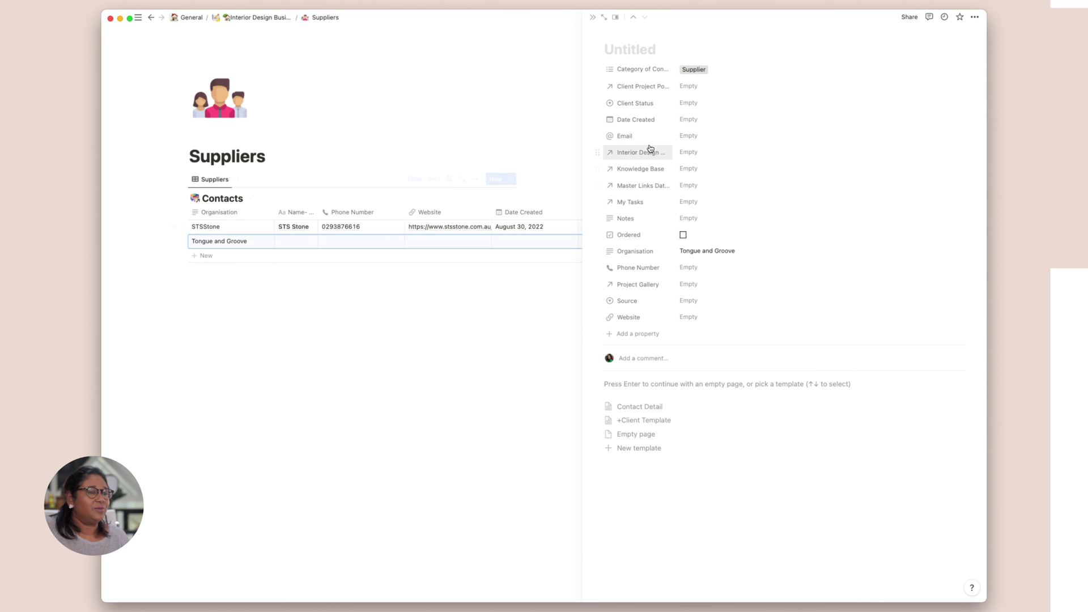
Title the supplier record 'Tongue and Groove' and apply the Client template.
left_click(633, 51)
type("Tongue and Groove")
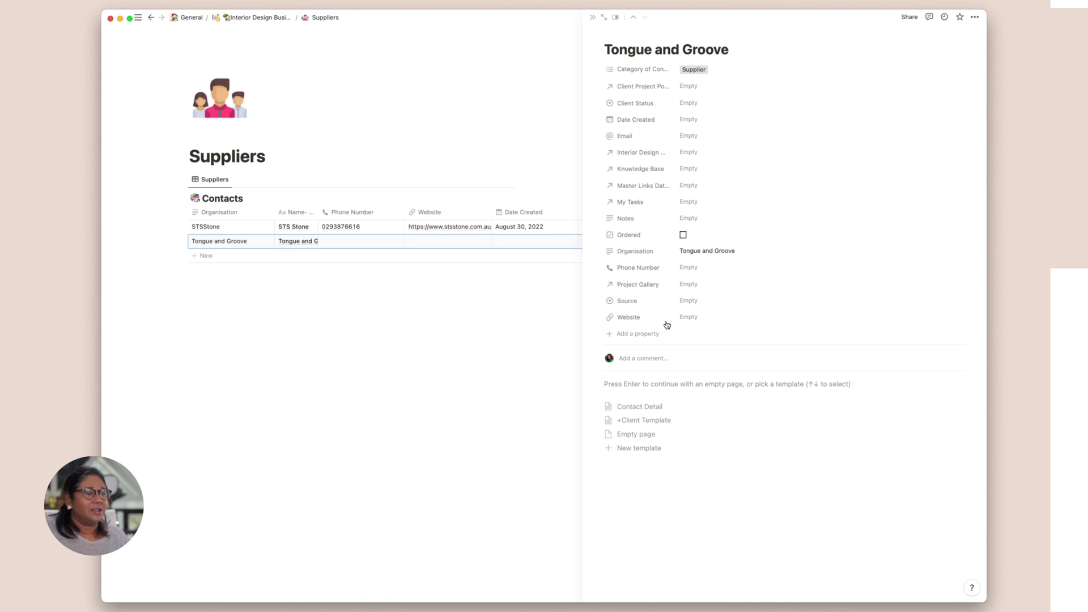
left_click(686, 286)
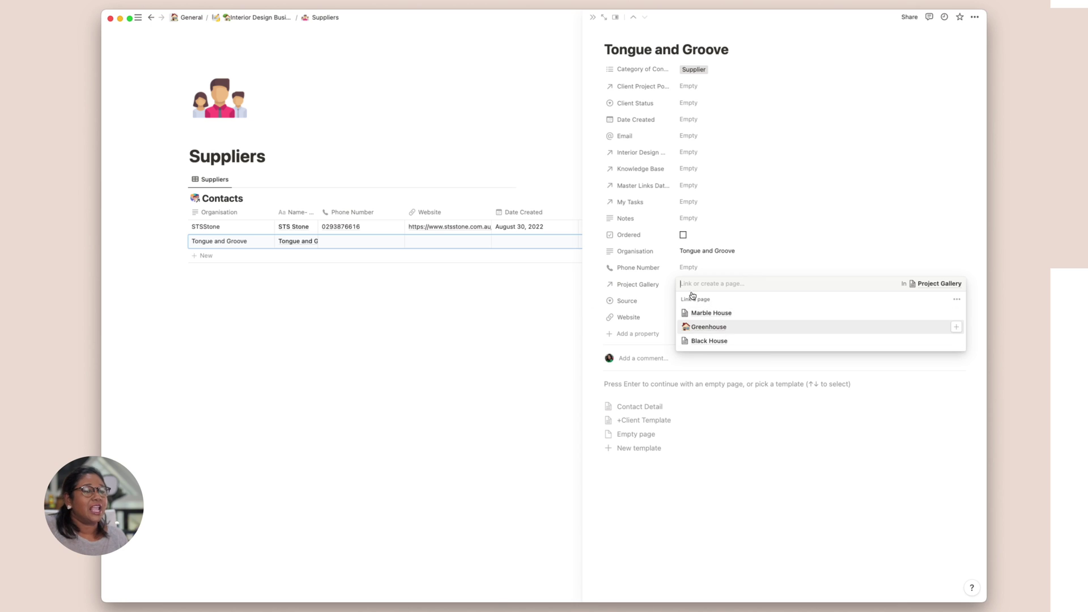
left_click(692, 501)
left_click(651, 420)
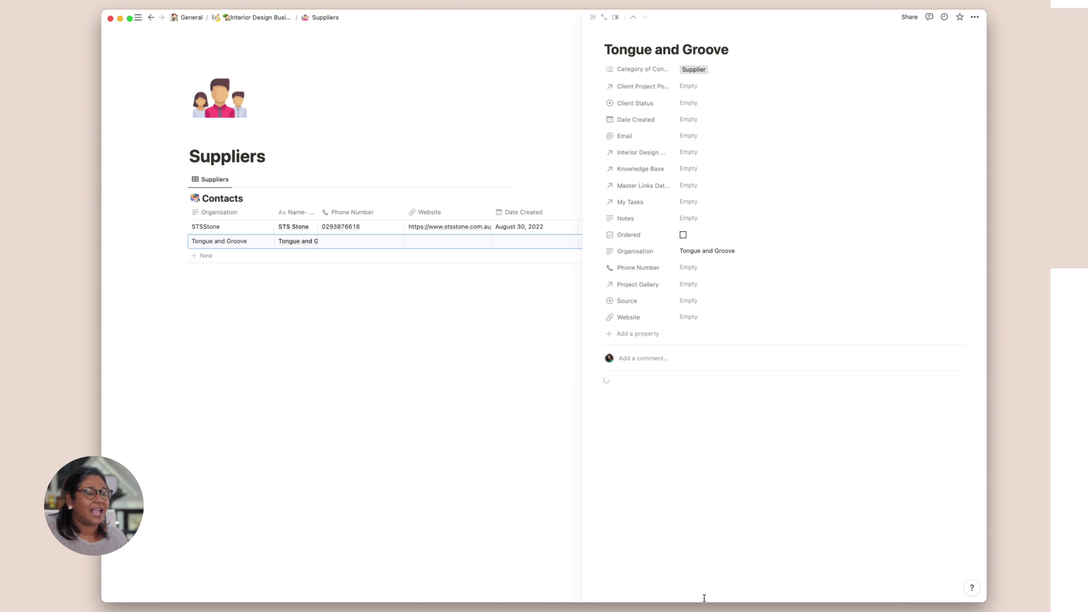
scroll(720, 456, "down", 5)
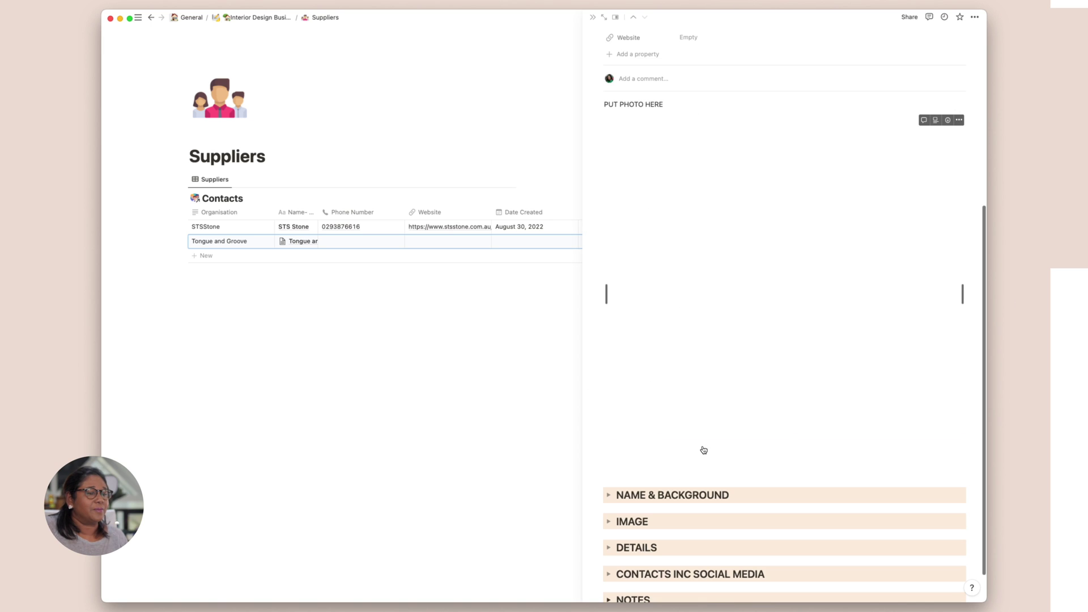
scroll(703, 450, "down", 2)
scroll(736, 368, "up", 10)
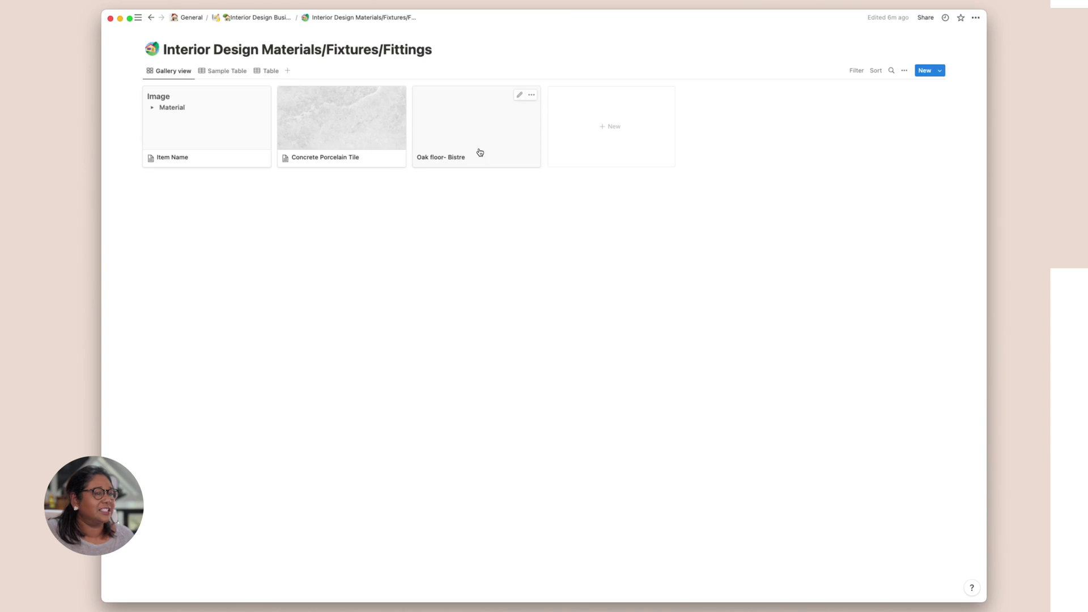
Open the Oak floor- Bistre card from the materials gallery.
left_click(480, 153)
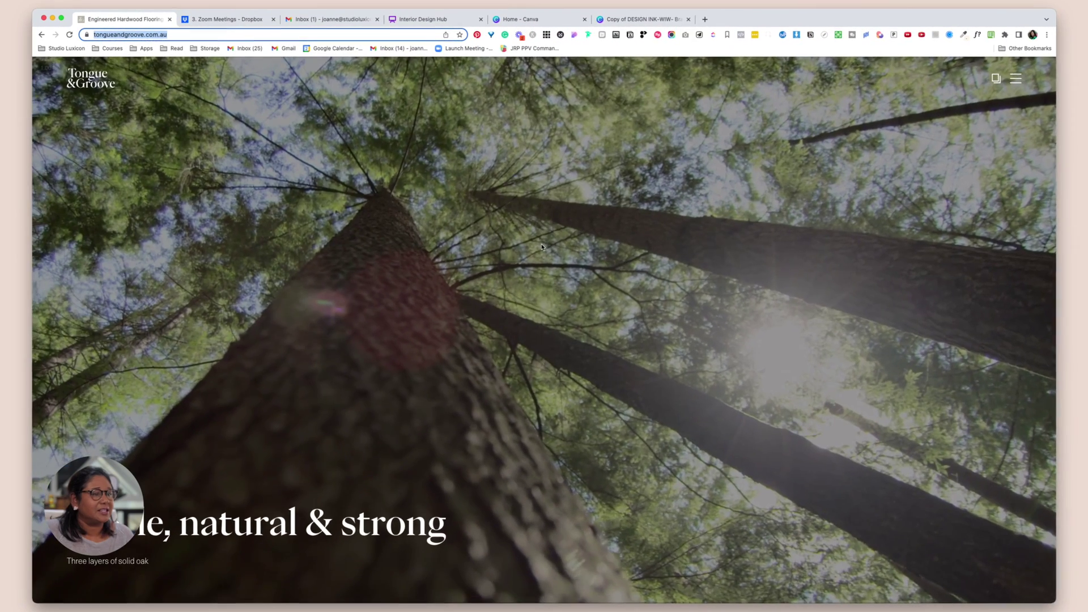
On Tongue and Groove's Our Range page, copy the Bistre colour swatch's image address.
scroll(357, 291, "down", 10)
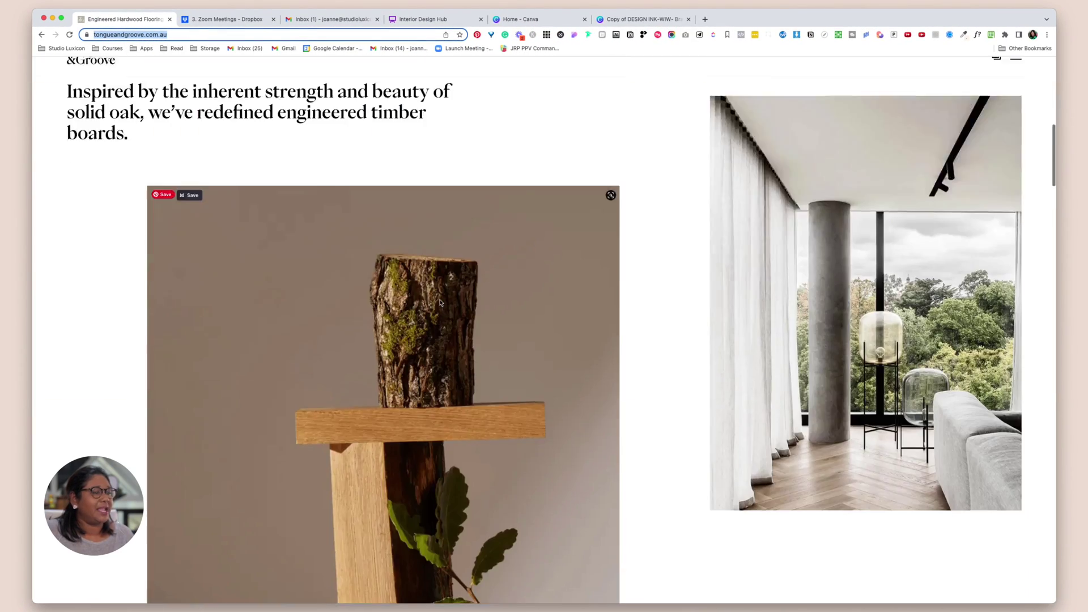
scroll(437, 301, "up", 10)
left_click(1017, 78)
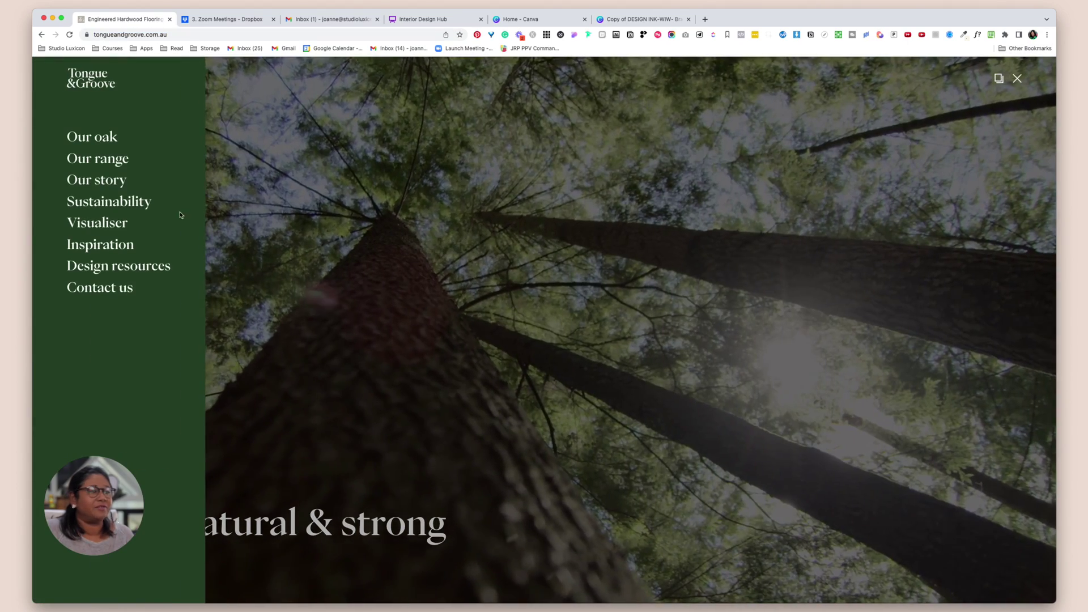
left_click(104, 164)
scroll(597, 364, "down", 10)
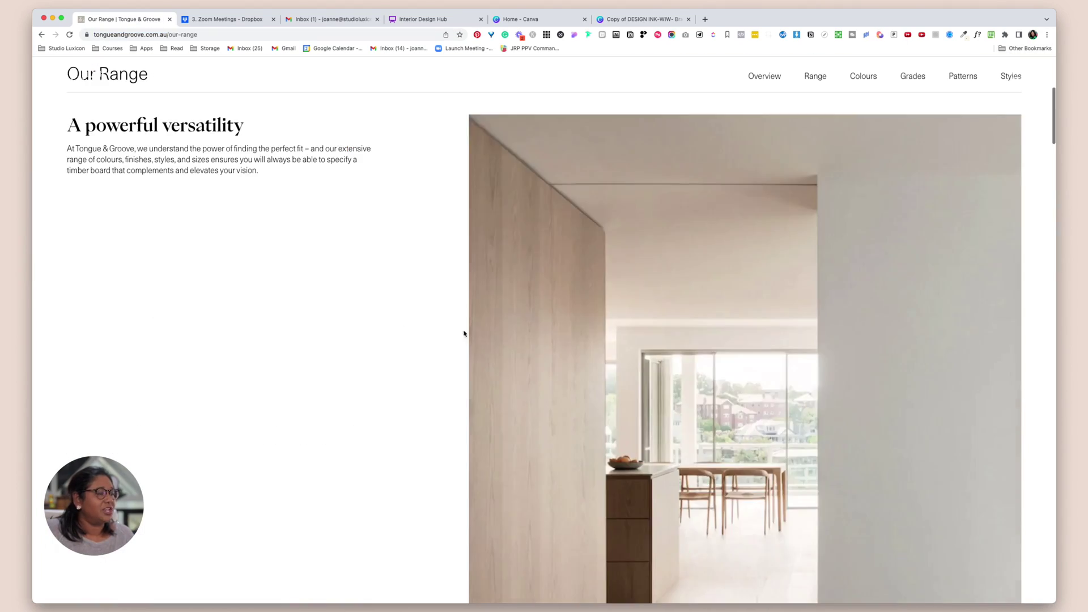
scroll(482, 333, "down", 10)
scroll(425, 318, "up", 3)
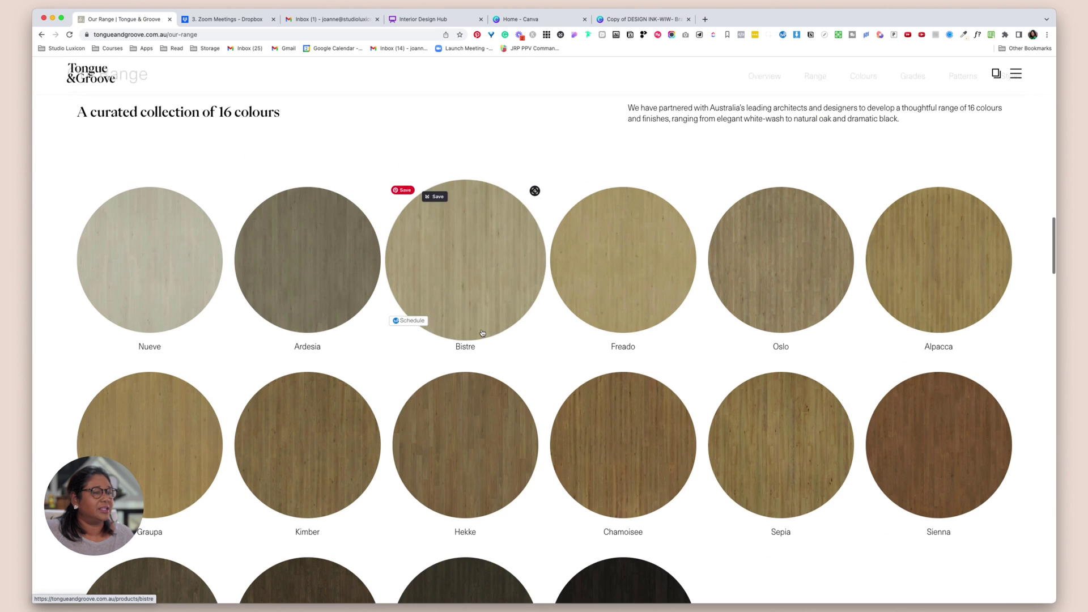
right_click(453, 255)
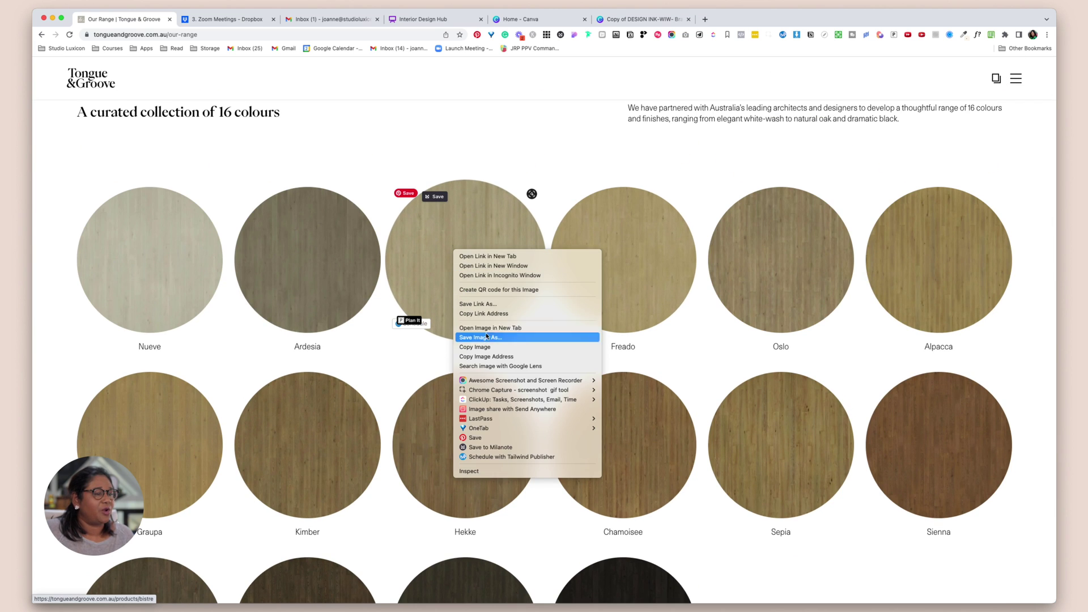
left_click(491, 357)
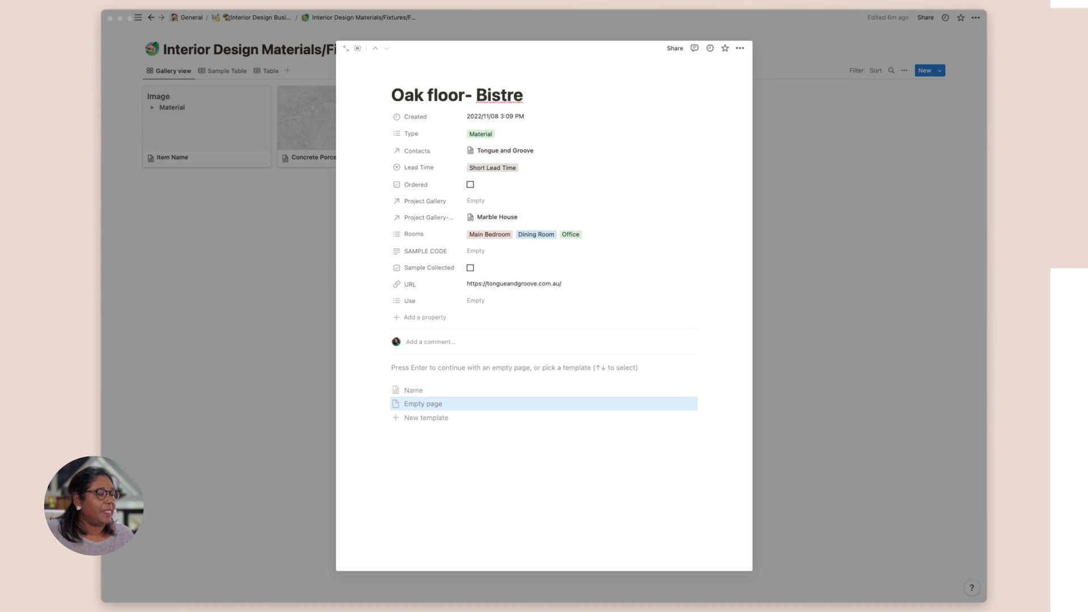
Apply the item layout to Oak floor- Bistre and embed the Bistre swatch image under Image.
left_click(429, 388)
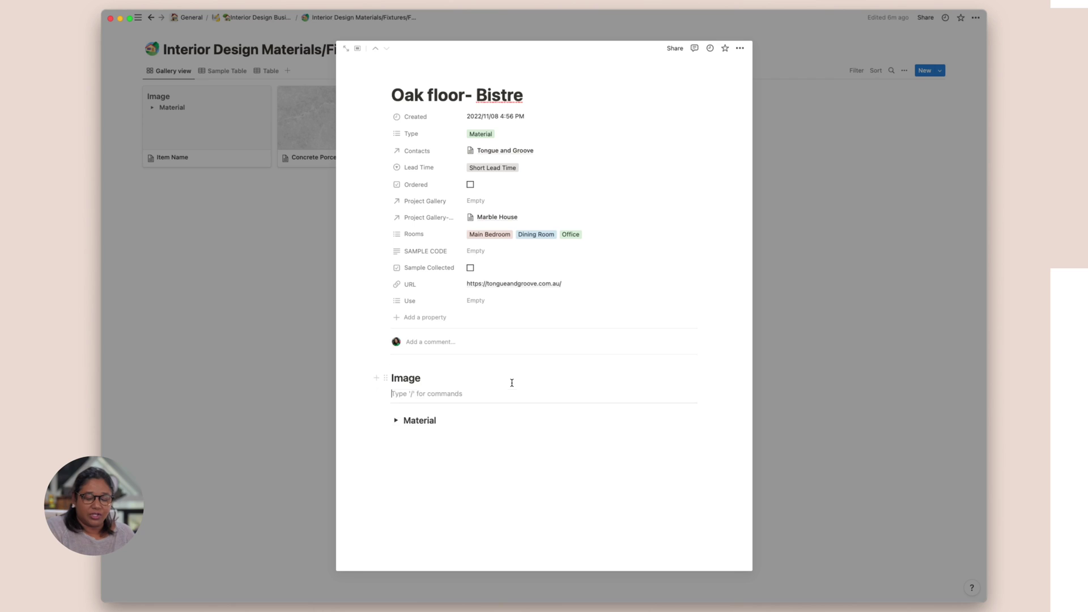
right_click(441, 407)
left_click(416, 453)
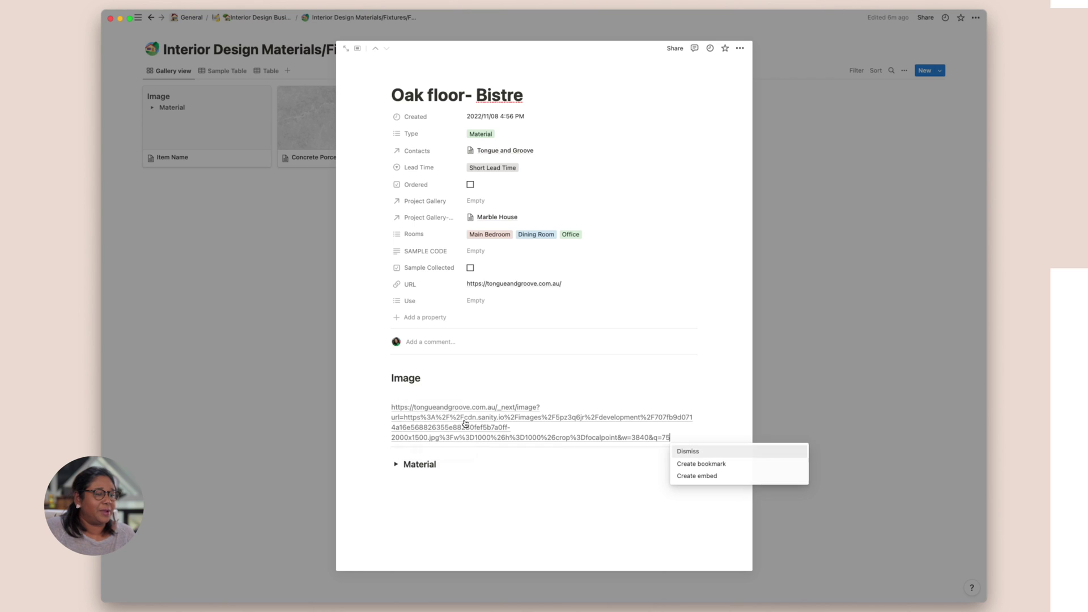
left_click(705, 476)
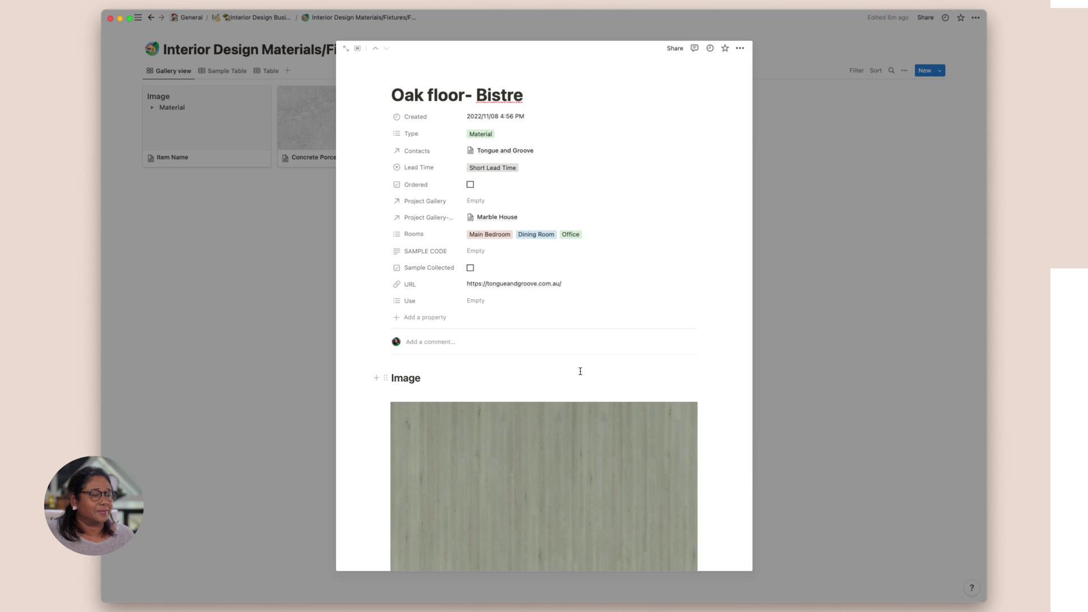
Expand the Material toggle and go back to the materials gallery.
scroll(578, 370, "down", 3)
left_click(396, 529)
scroll(578, 413, "down", 5)
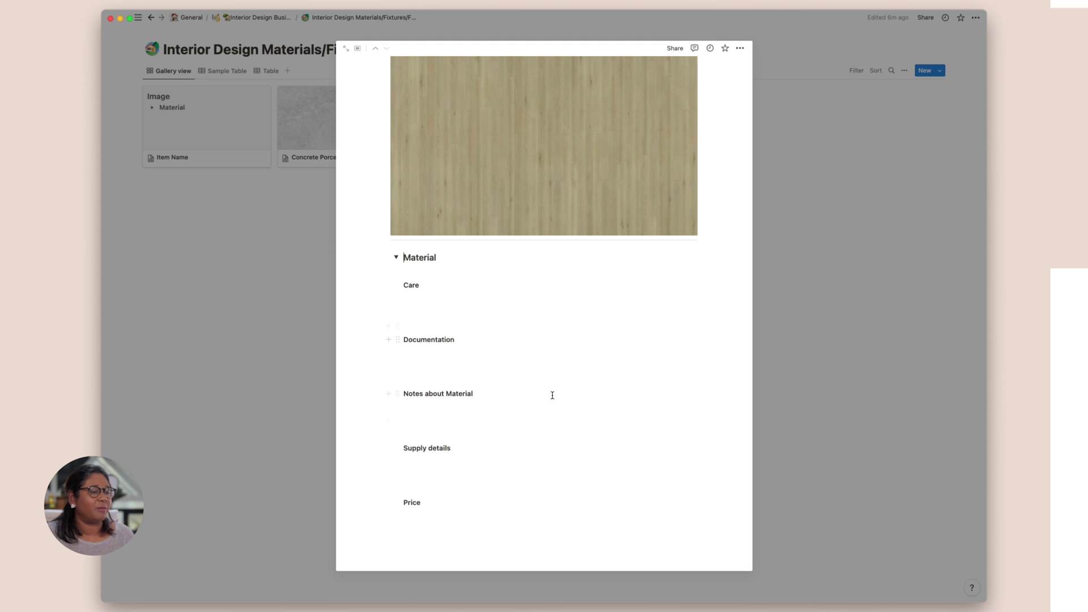
left_click(345, 53)
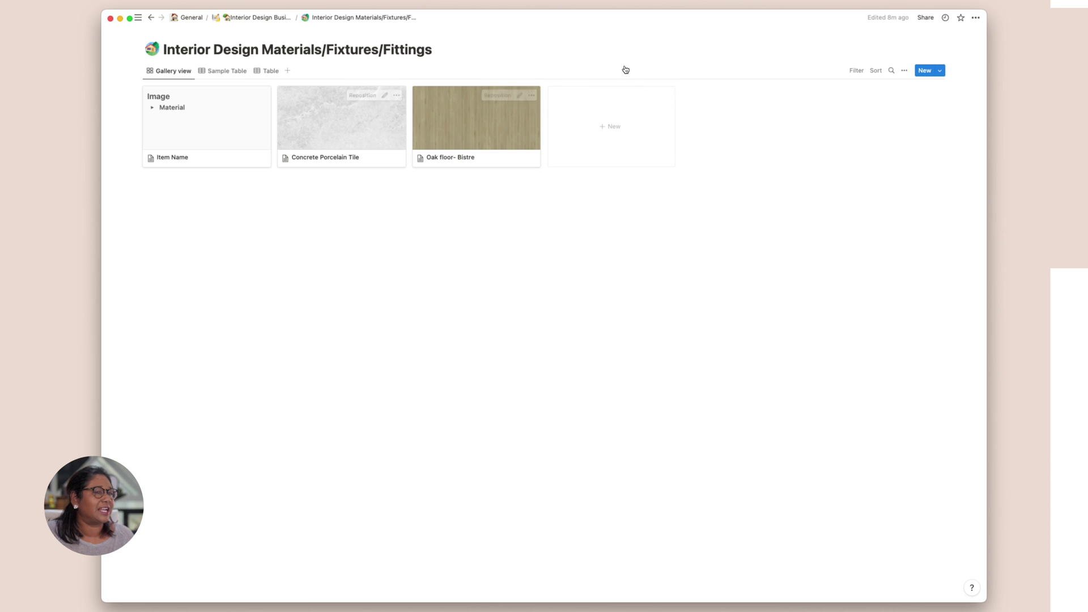
Set the Oak floor- Bistre entry's Use property to Floor.
left_click(505, 127)
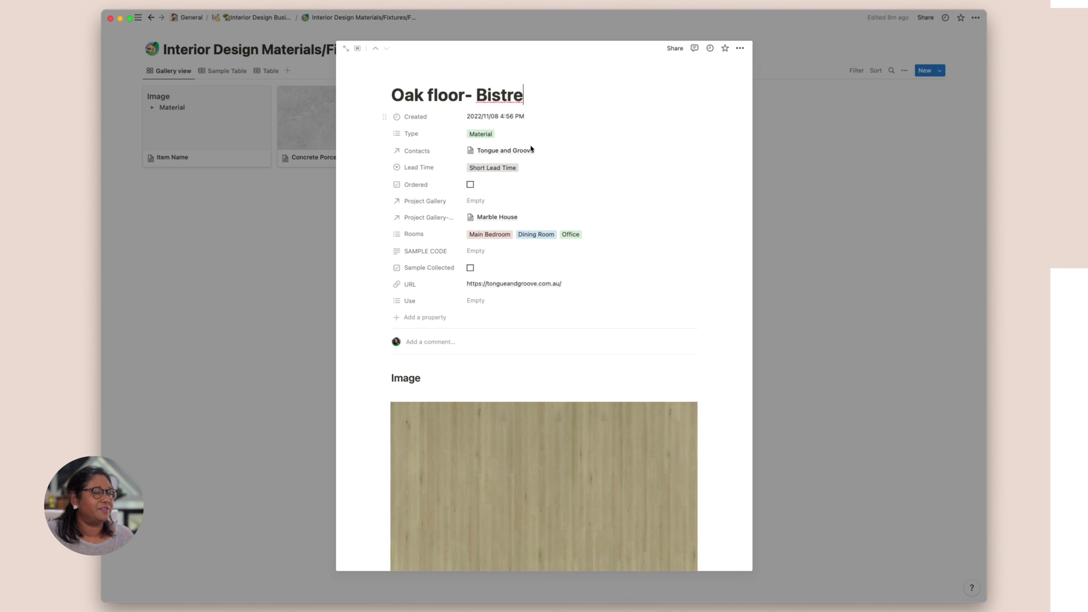
left_click(476, 301)
left_click(493, 390)
left_click(669, 208)
Create and apply the Type tag 'Material - Engineered Floorboard'.
left_click(570, 135)
type("Matati")
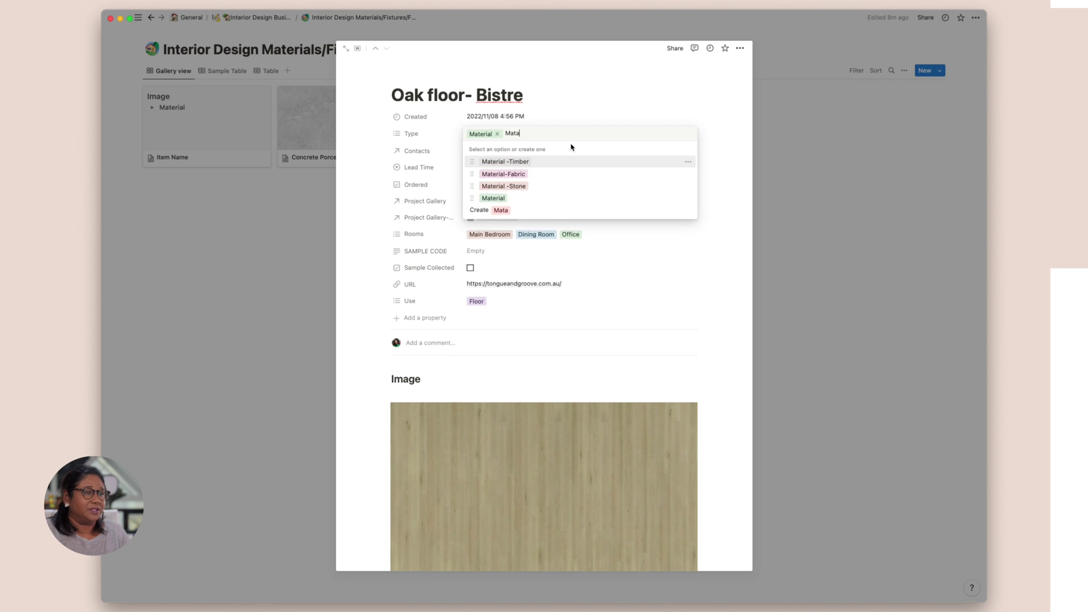
key("BackSpace")
key("BackSpace")
key("BackSpace")
type("erial")
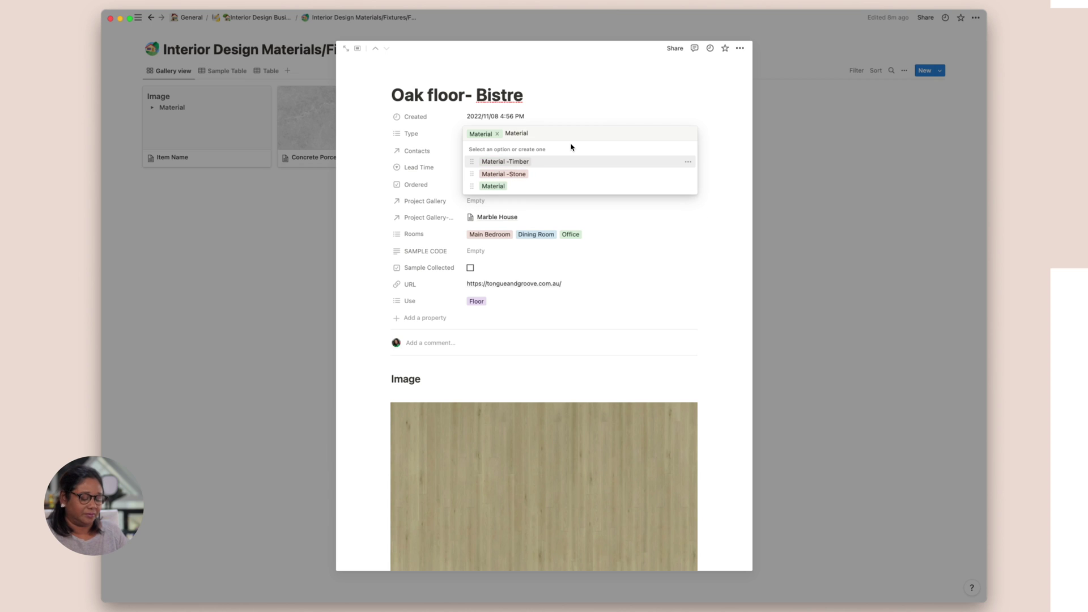
type(" - Engineered Fllo")
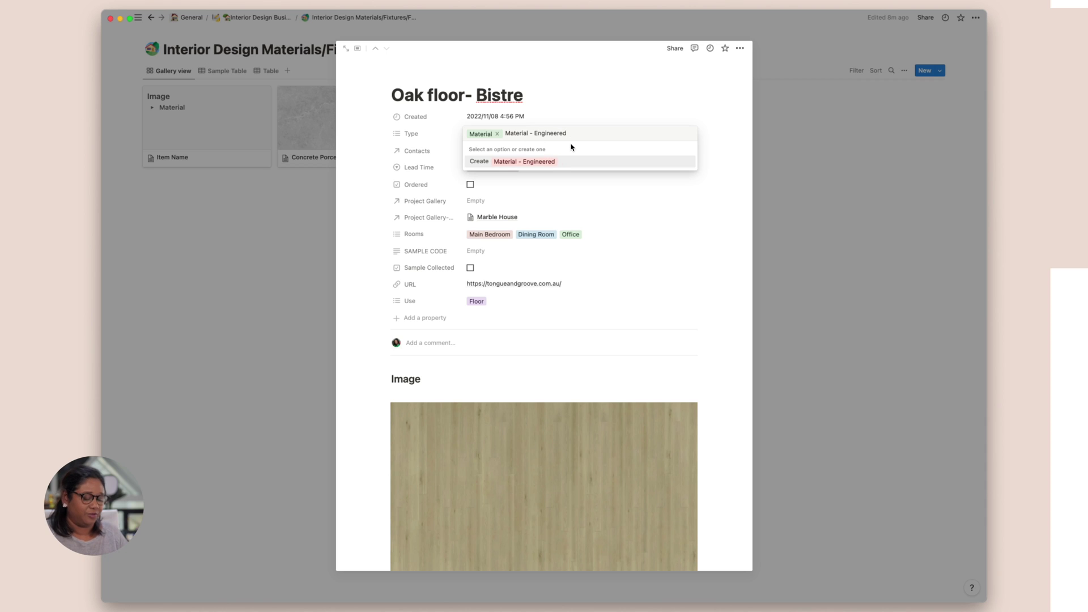
key("BackSpace")
key("BackSpace")
type("o")
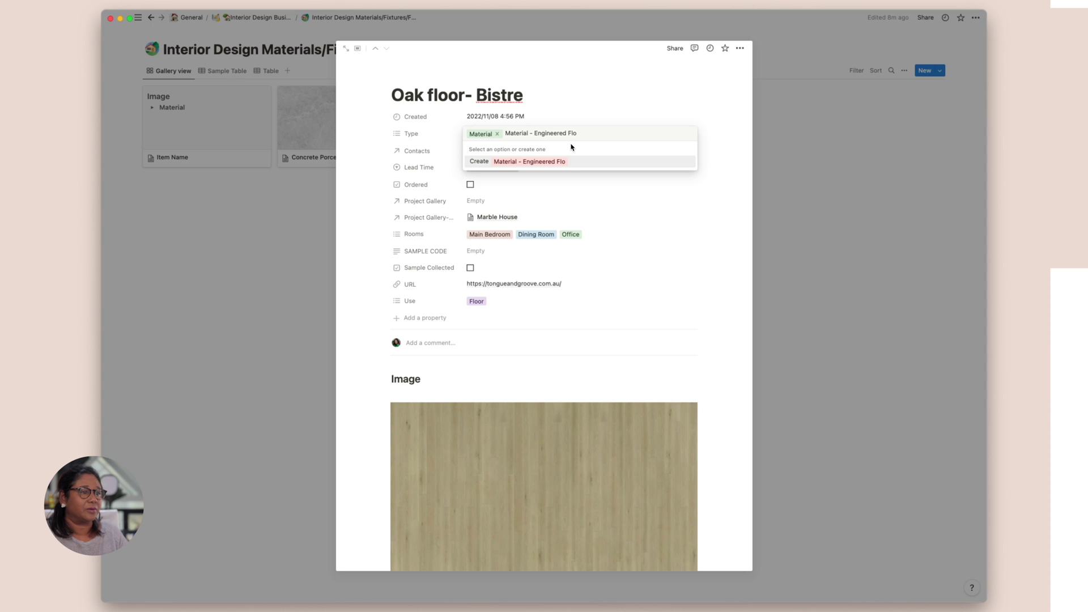
type("orboard")
key("Return")
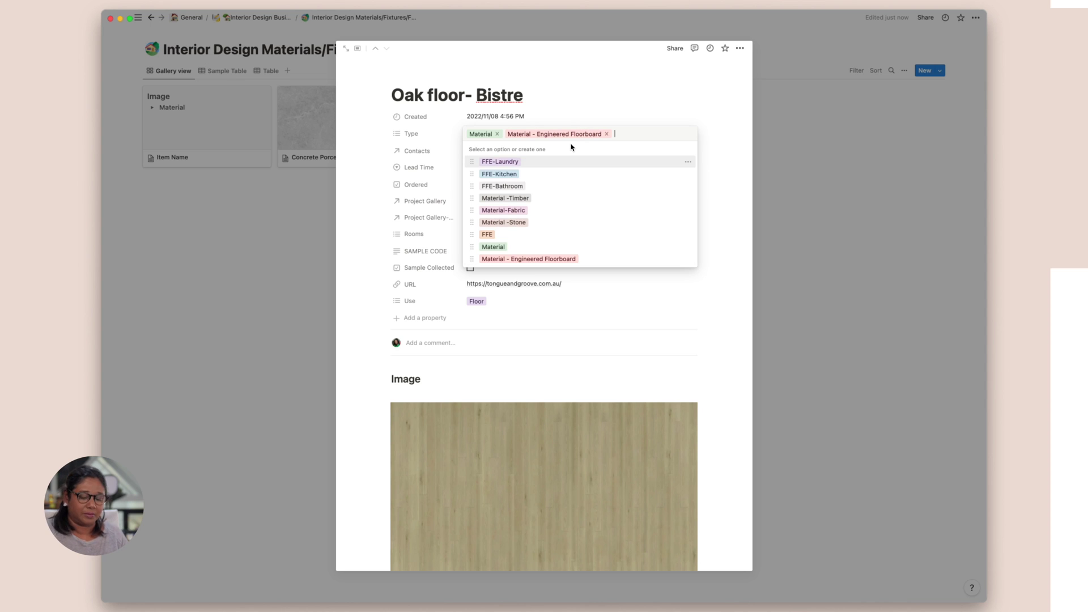
left_click(652, 312)
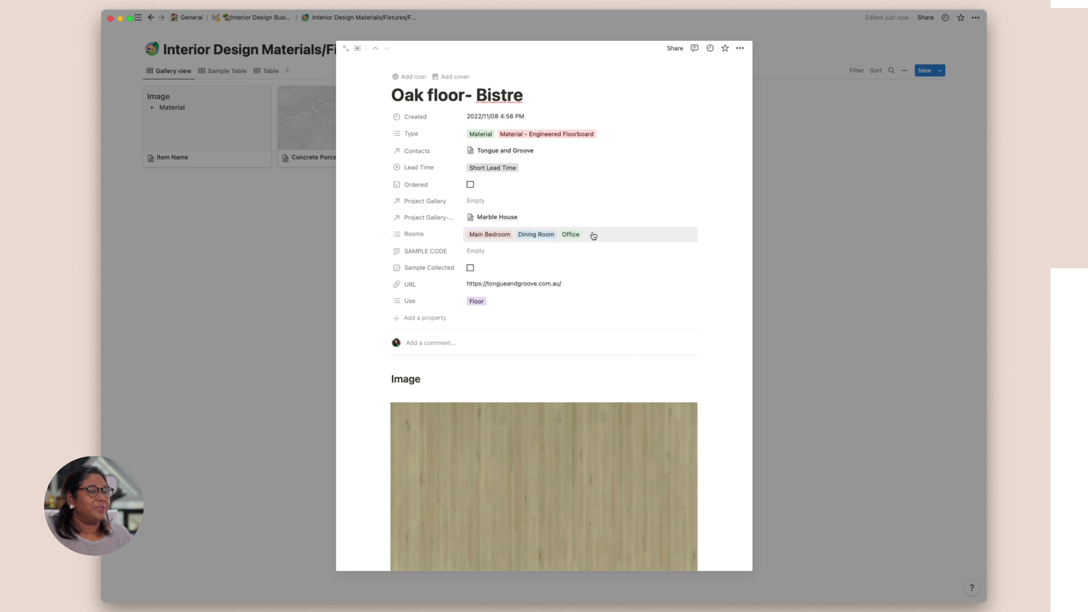
scroll(524, 359, "down", 1)
Close the Oak floor- Bistre entry and move up to Interior Design Business Home's HQ section.
left_click(887, 312)
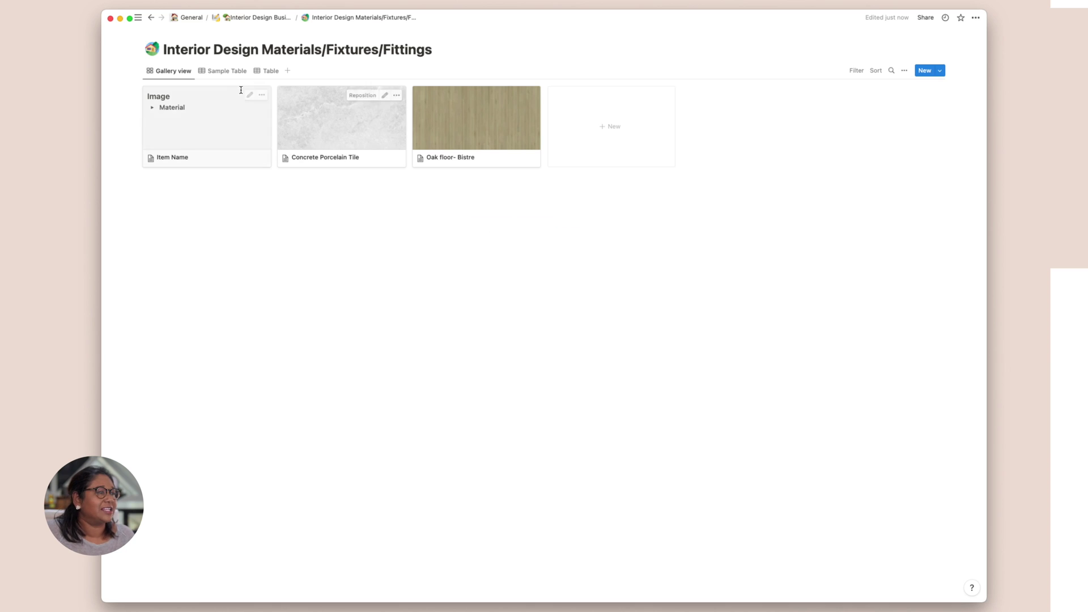
left_click(258, 17)
scroll(239, 322, "down", 15)
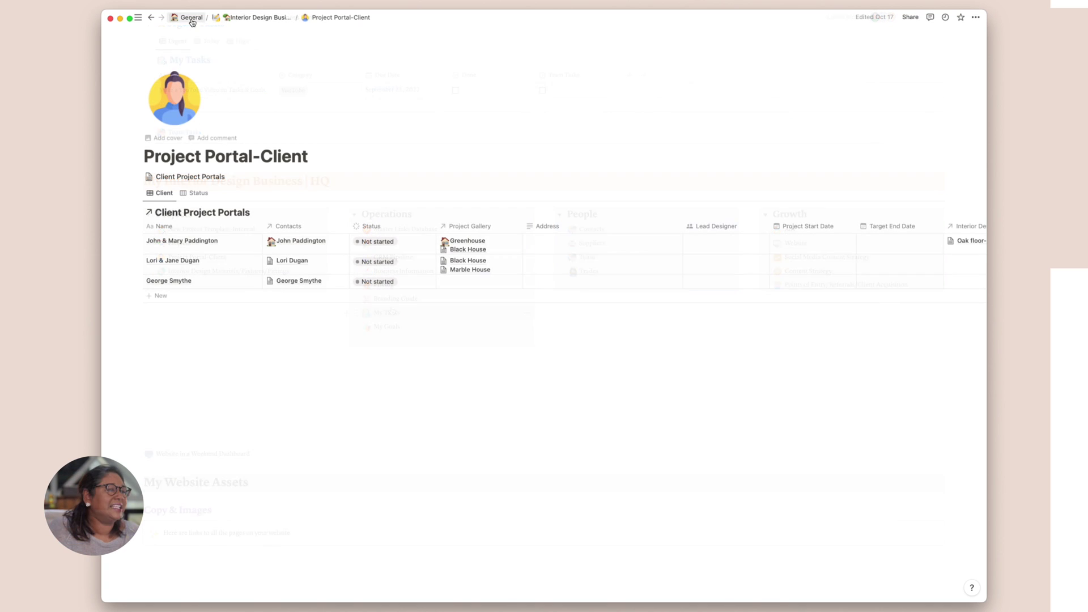
left_click(240, 17)
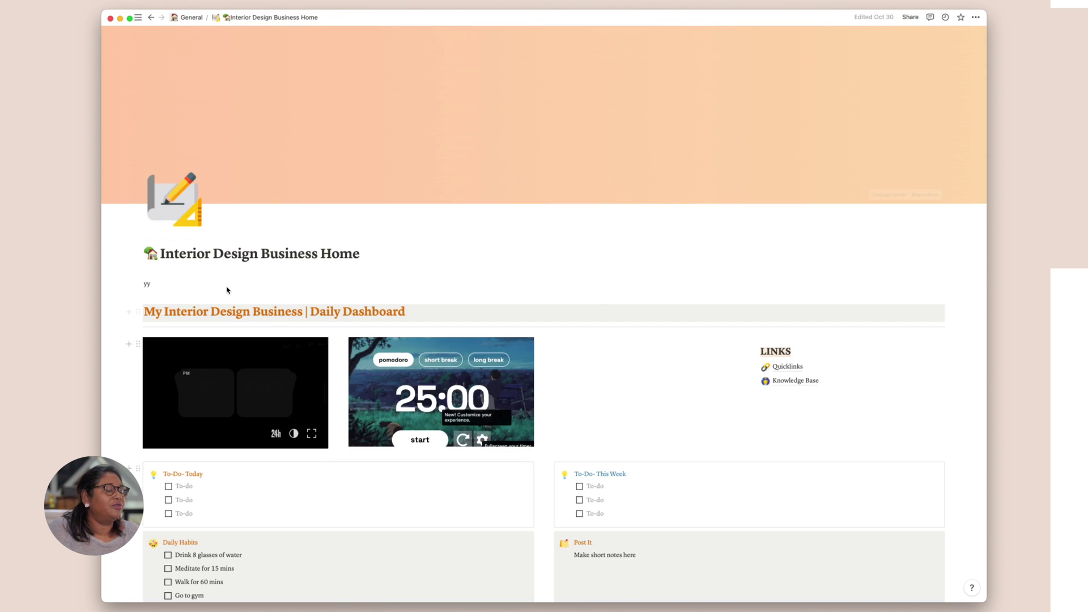
scroll(444, 296, "down", 15)
scroll(426, 354, "down", 2)
scroll(430, 258, "up", 4)
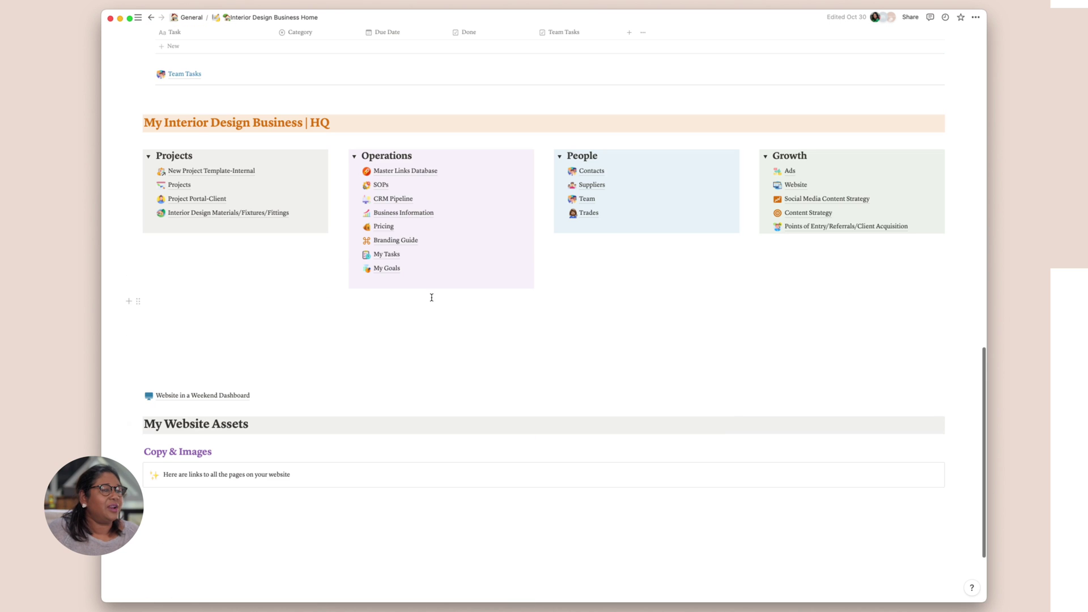
left_click(396, 240)
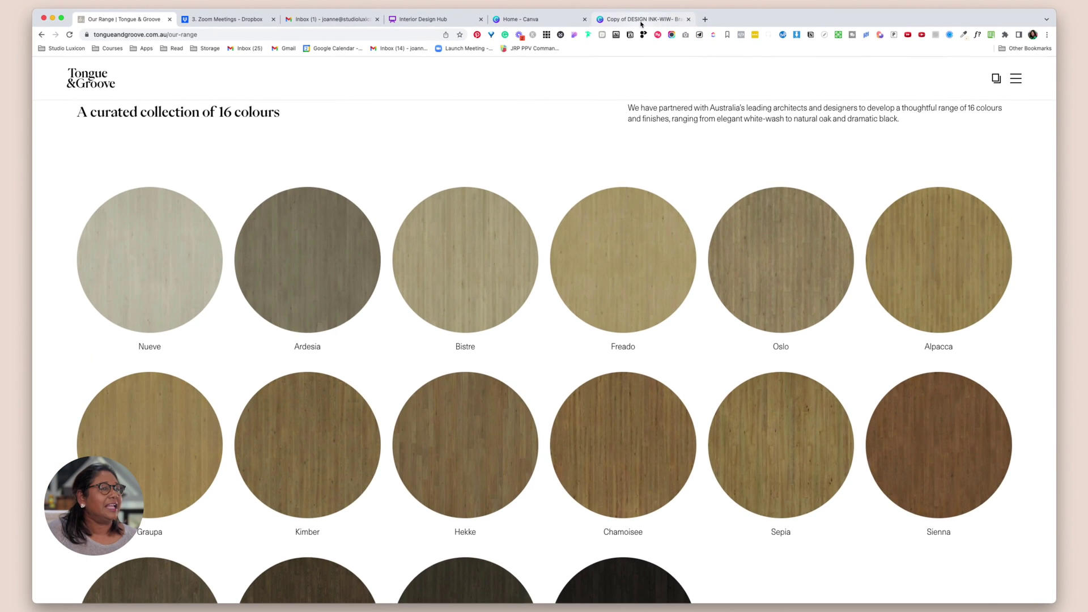
Switch to the Canva brand template and scroll to its logo, palette and font page.
left_click(641, 21)
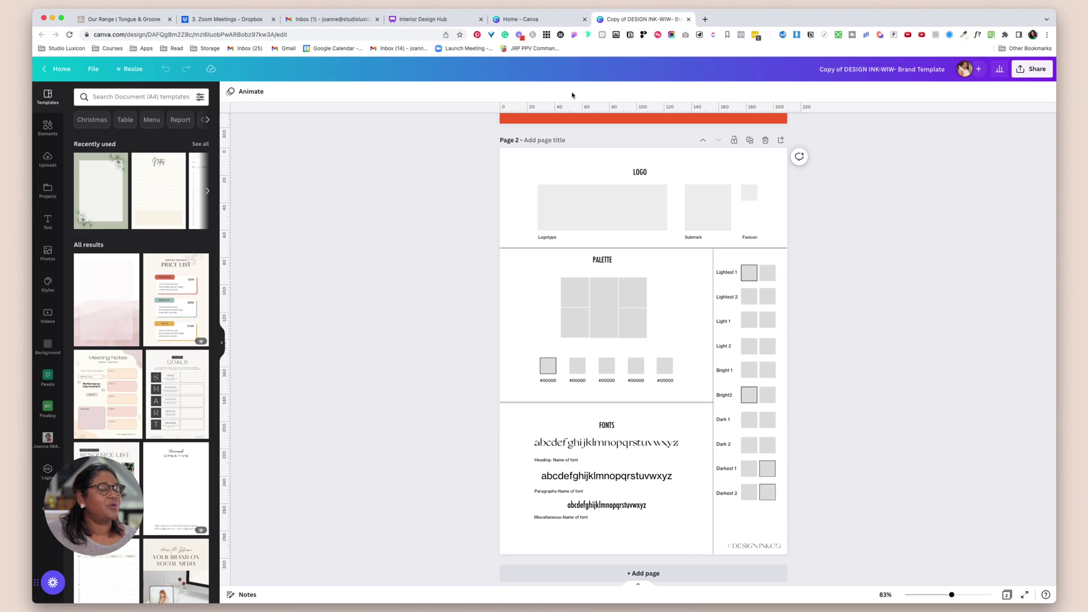
scroll(663, 243, "up", 5)
scroll(668, 249, "down", 5)
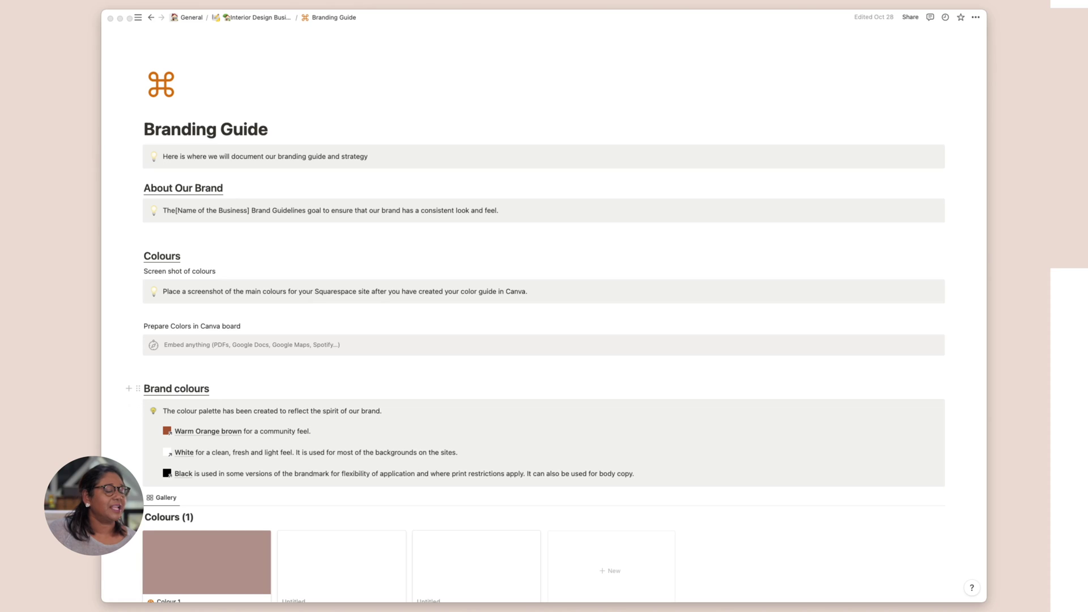
Check the mauve Colour 1 swatch in the Colours gallery, then start a line under Mission Statement.
scroll(655, 413, "down", 5)
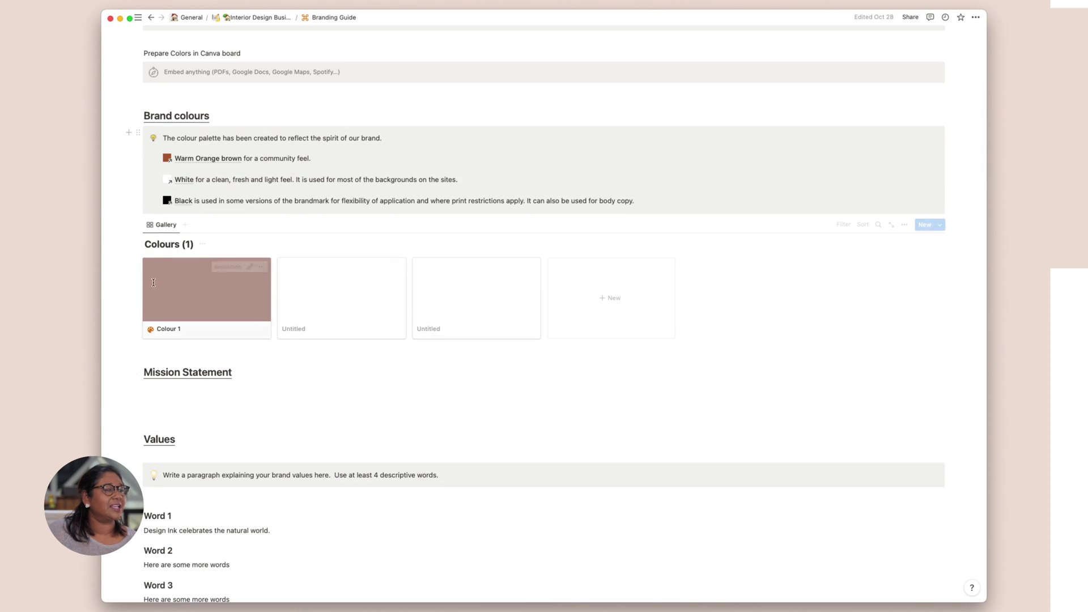
left_click(163, 225)
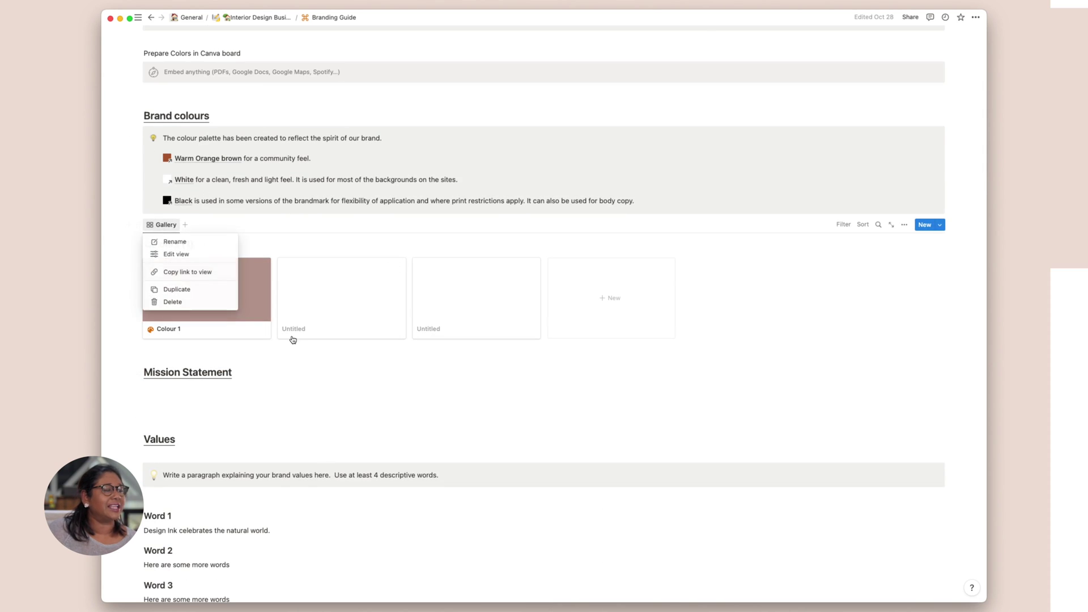
left_click(445, 234)
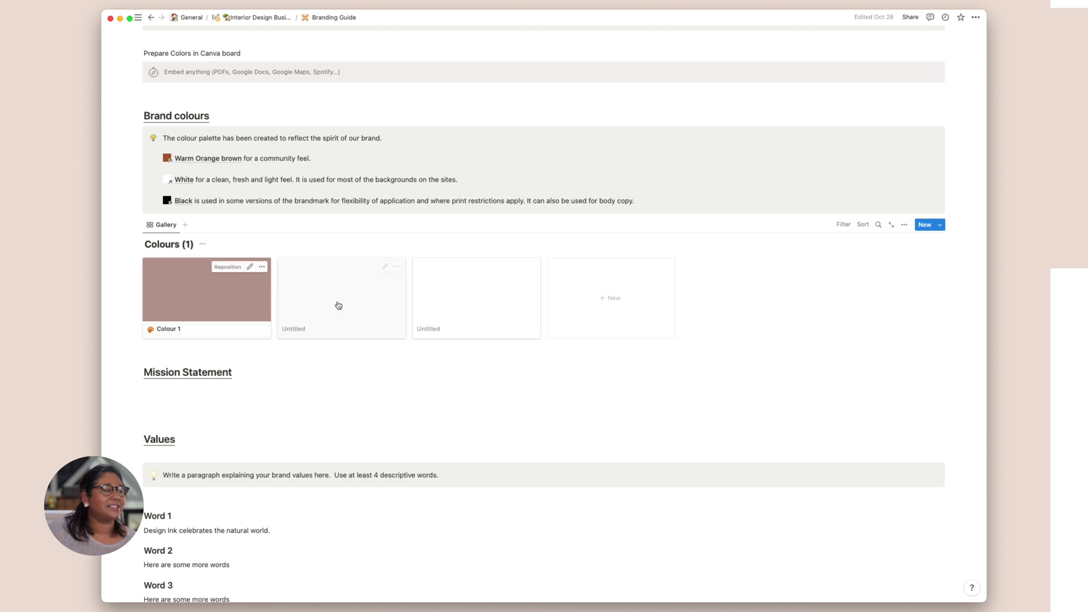
left_click(233, 308)
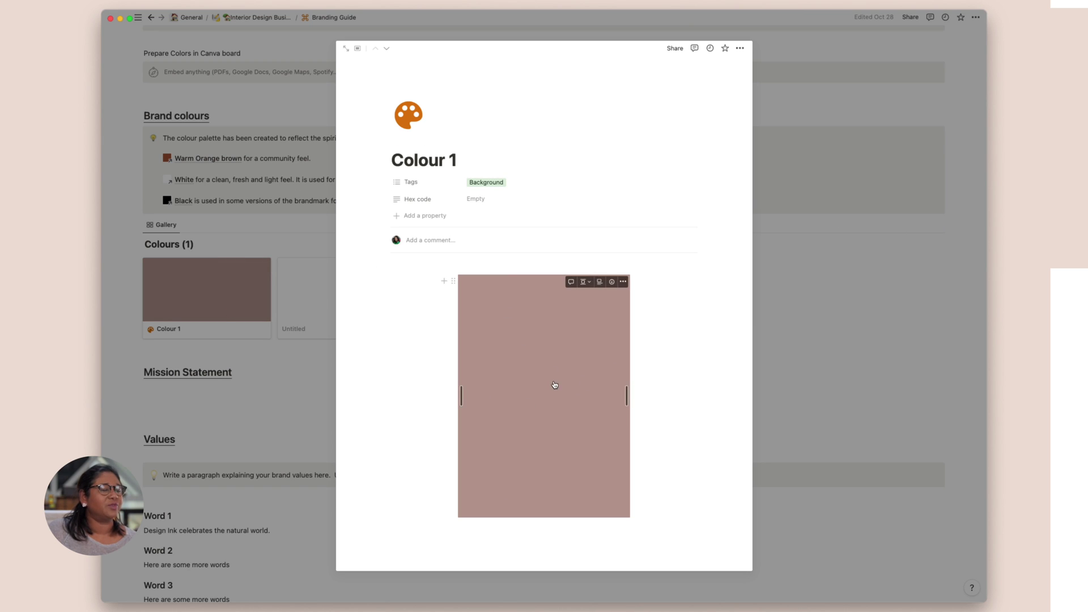
left_click(290, 295)
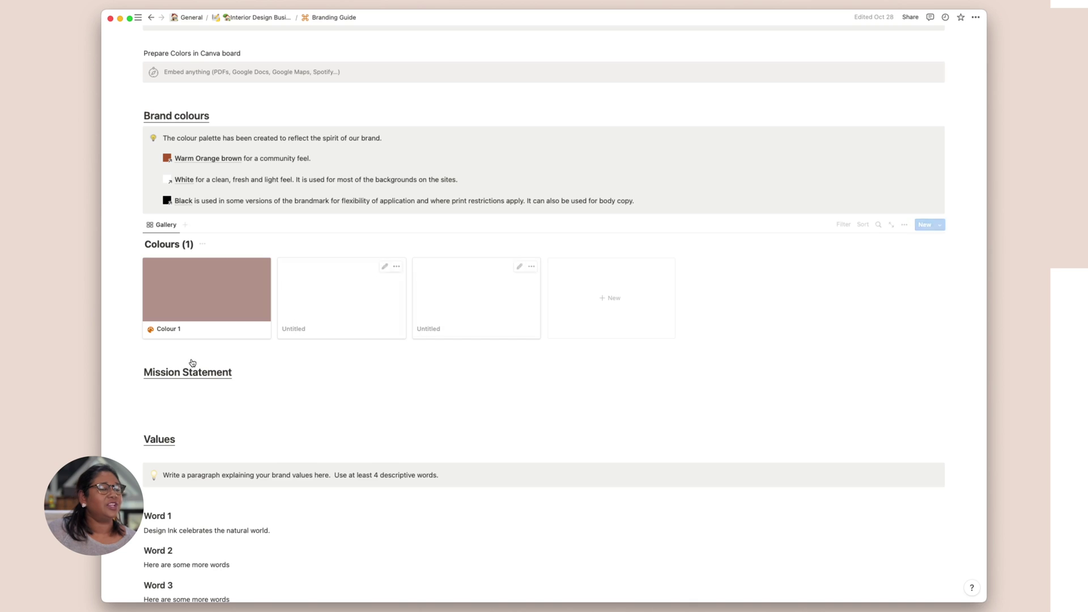
left_click(164, 332)
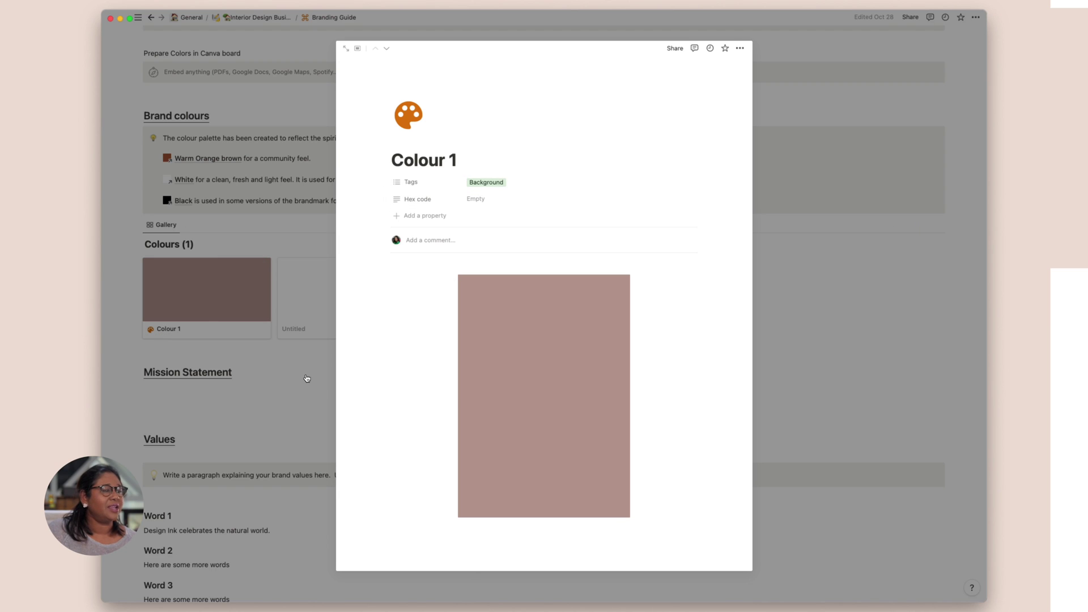
left_click(255, 296)
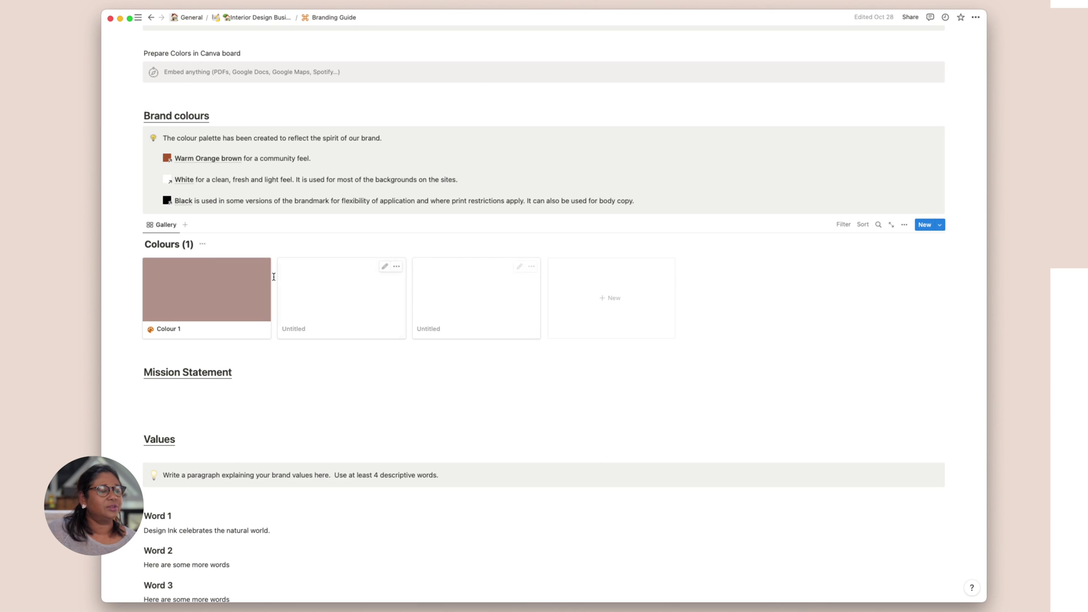
left_click(138, 392)
Add a Vision line below Word 4 and make it a Heading 2.
scroll(346, 487, "down", 2)
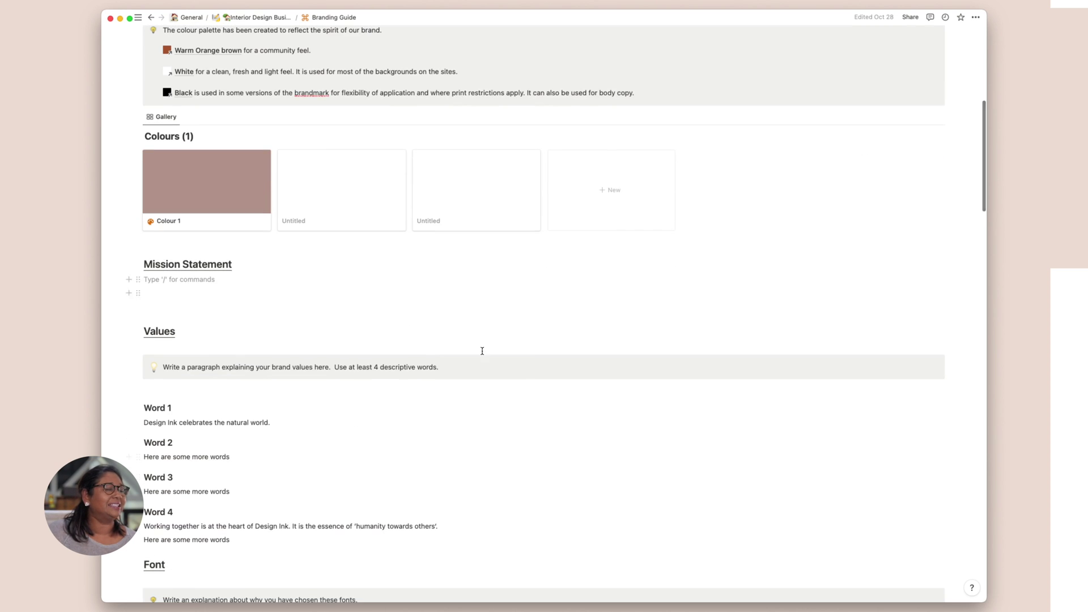
scroll(505, 433, "up", 3)
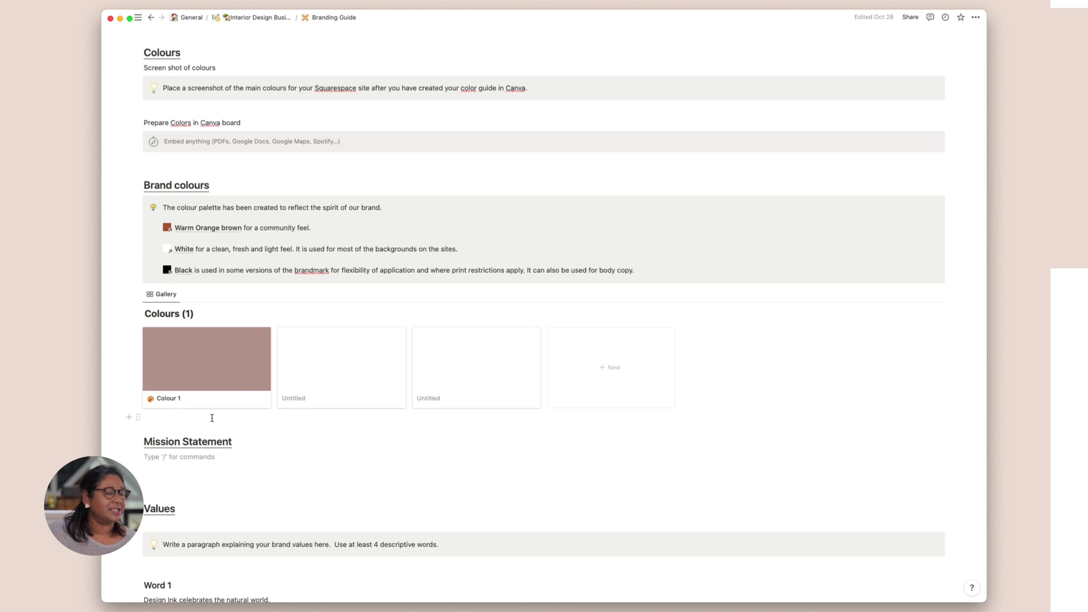
scroll(204, 510, "down", 3)
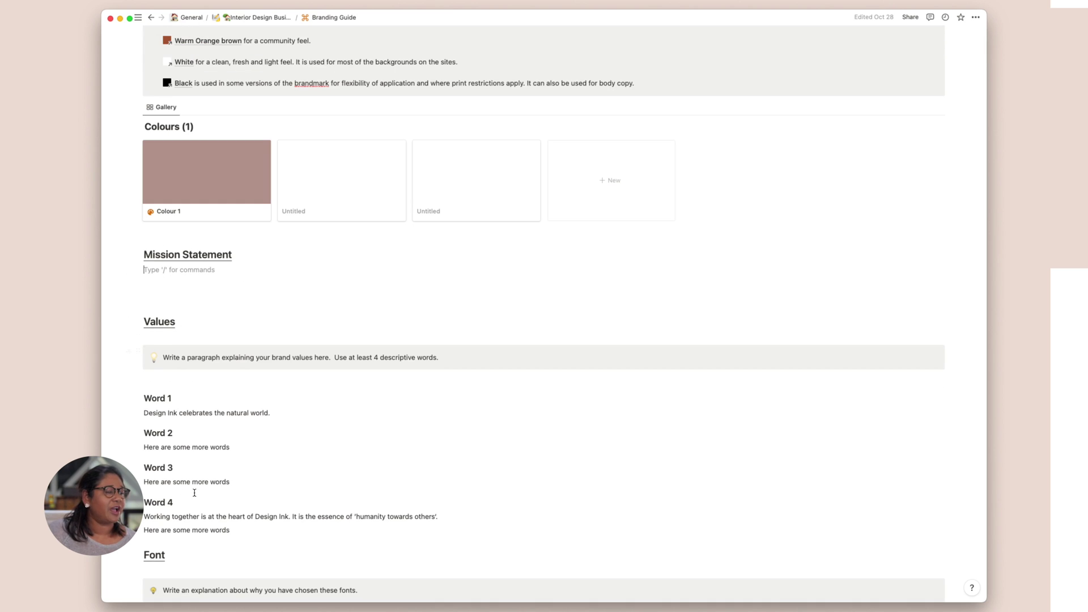
scroll(203, 522, "down", 2)
scroll(187, 516, "up", 5)
scroll(185, 527, "down", 5)
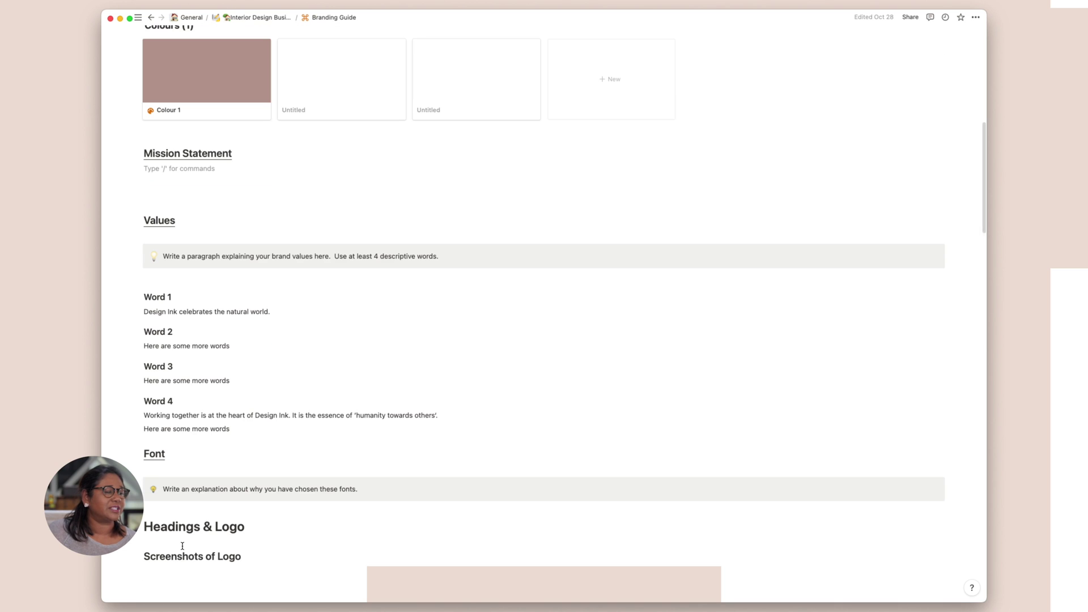
left_click(249, 431)
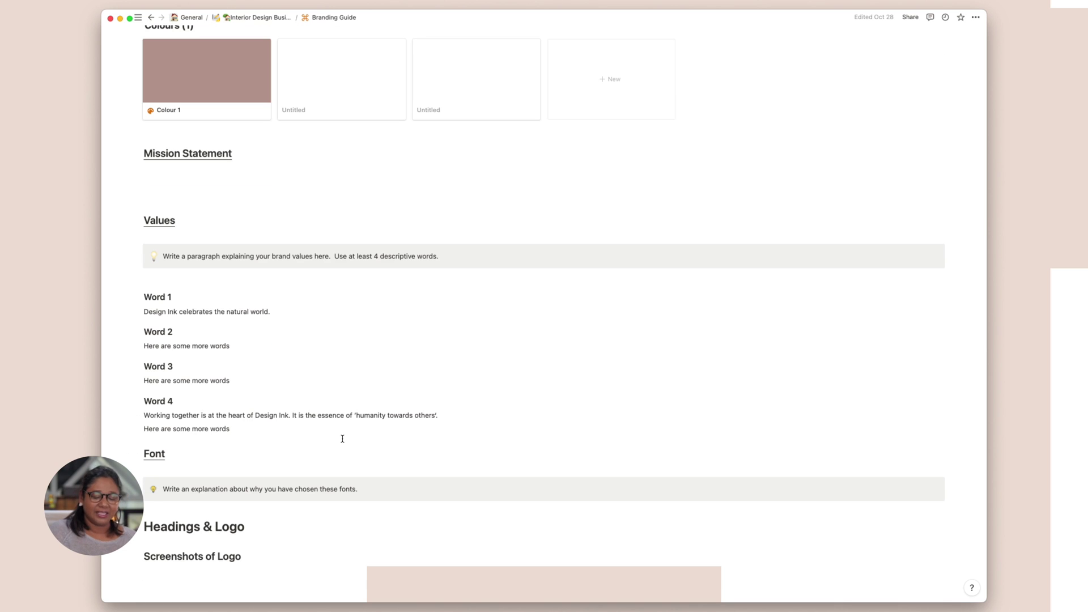
key("Return")
key("Return")
type("Vision")
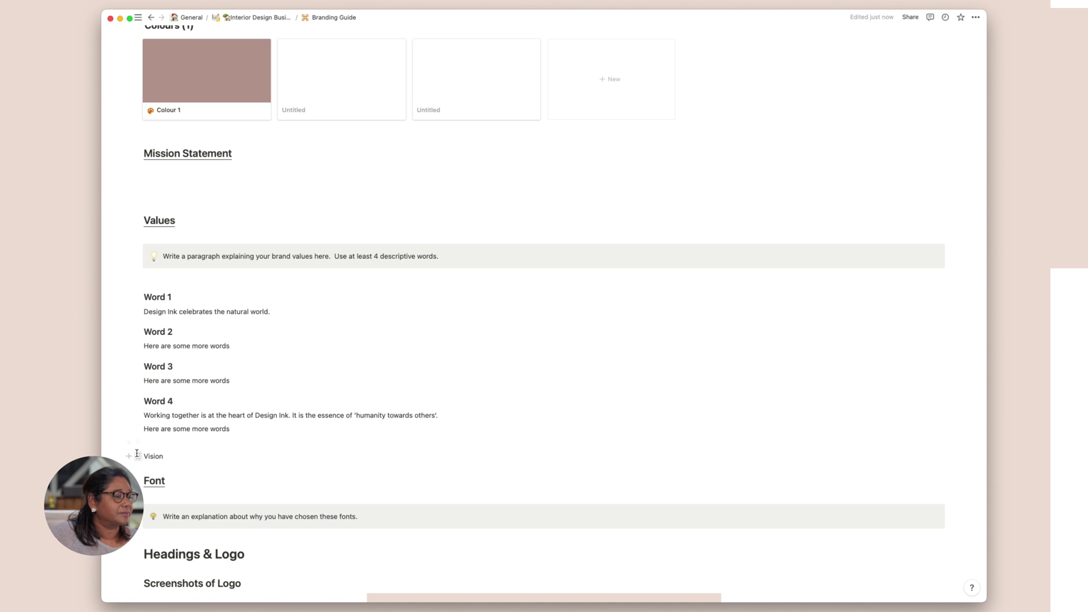
left_click(138, 455)
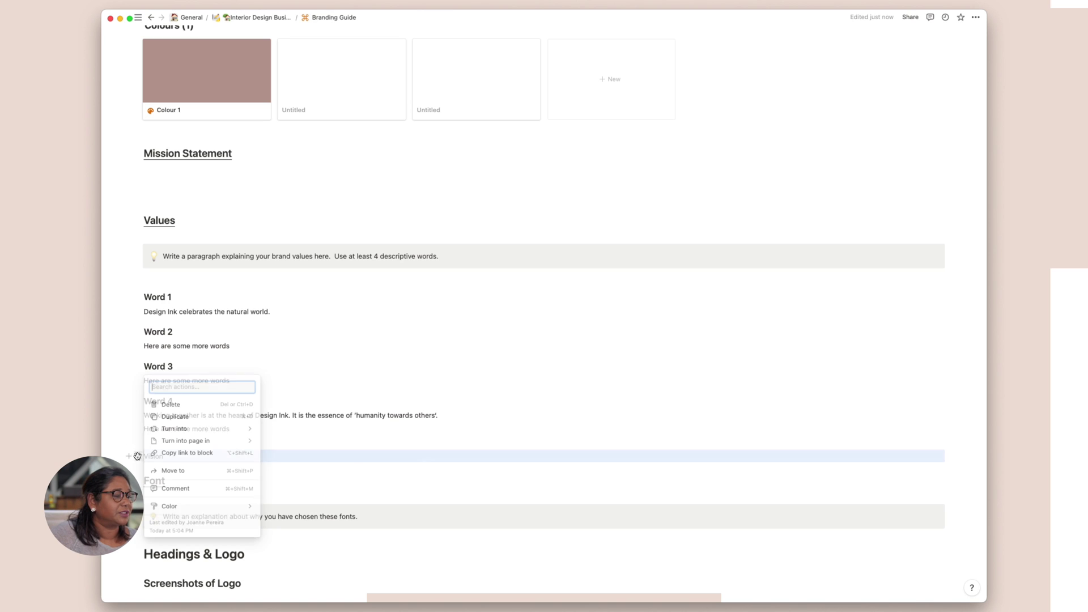
mouse_move(165, 428)
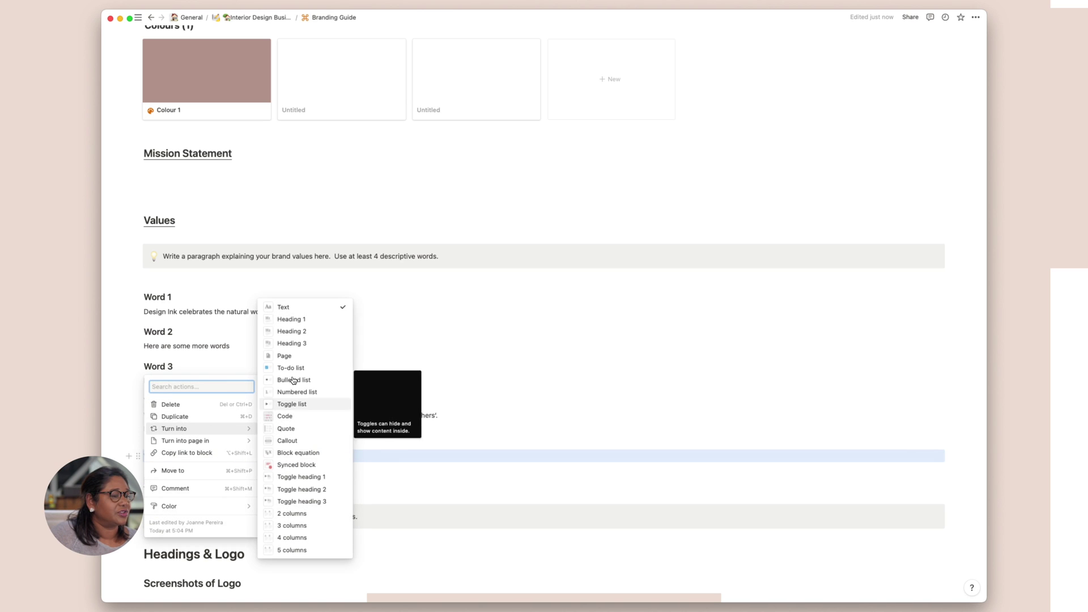
left_click(296, 320)
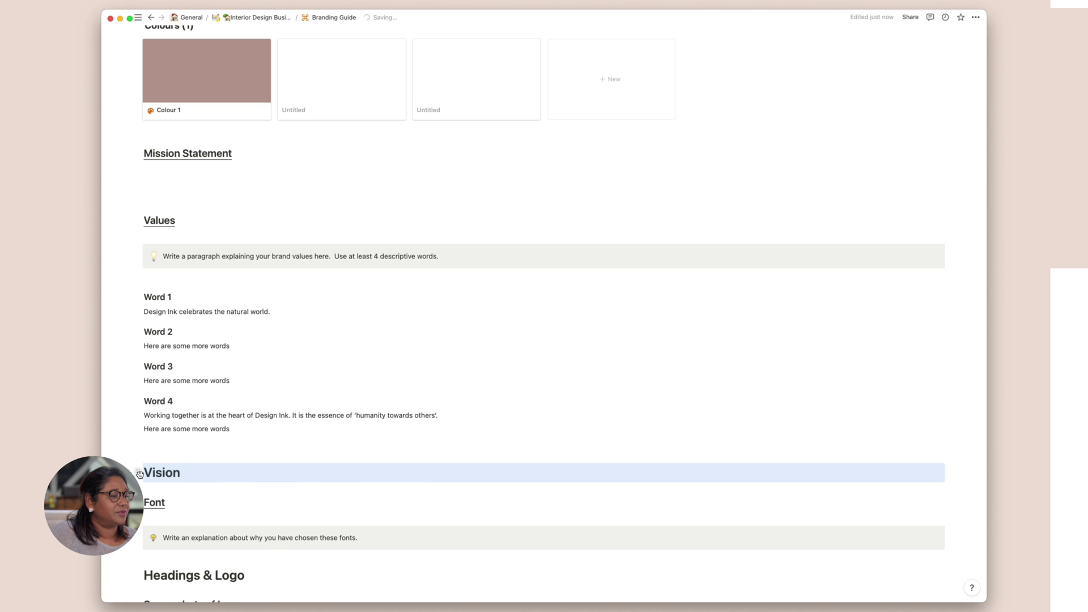
left_click(138, 473)
mouse_move(170, 445)
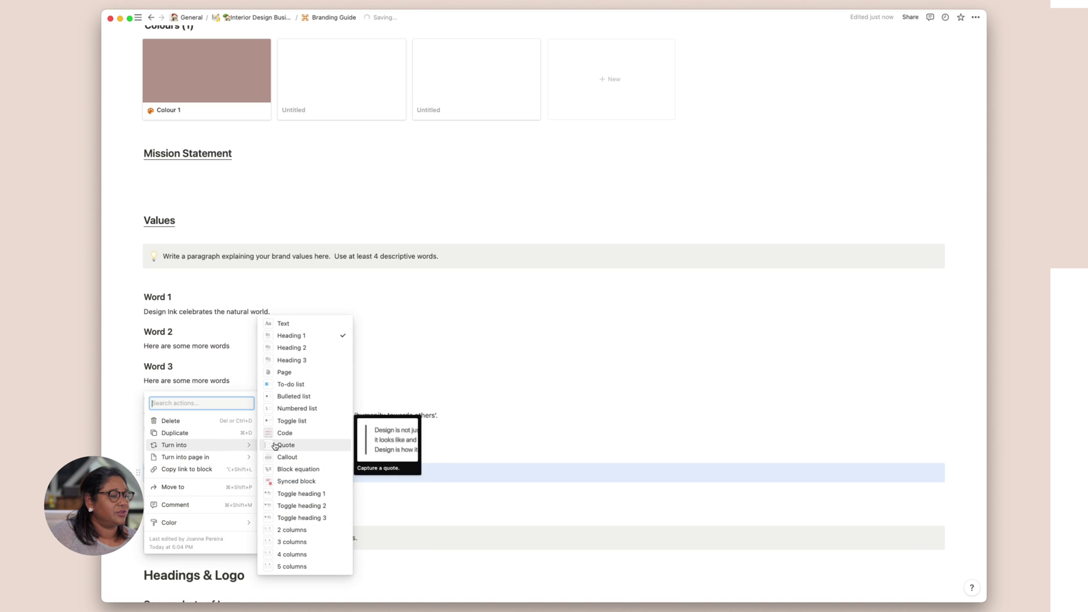
left_click(292, 348)
Add blank lines under Vision and place a duplicate of the Values callout there.
left_click_drag(185, 469, 142, 468)
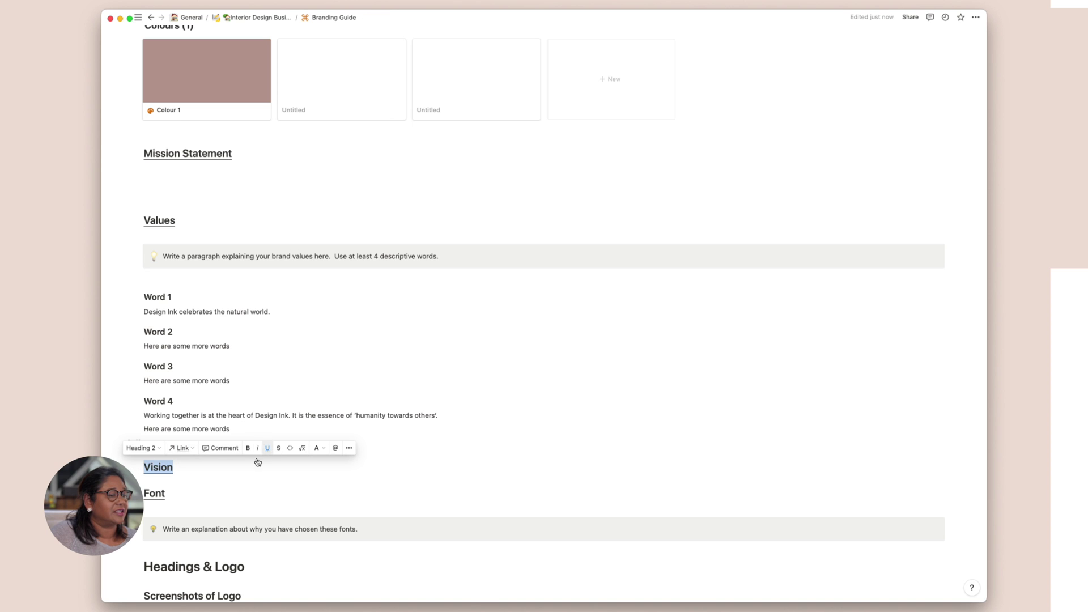
left_click(180, 482)
key("Return")
key("Return")
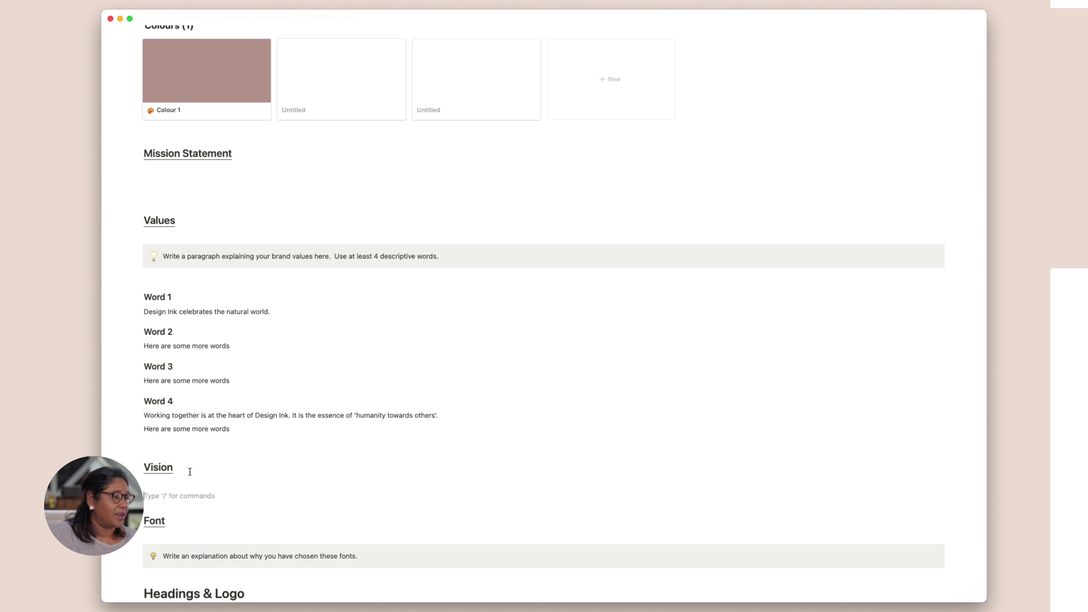
left_click(216, 469)
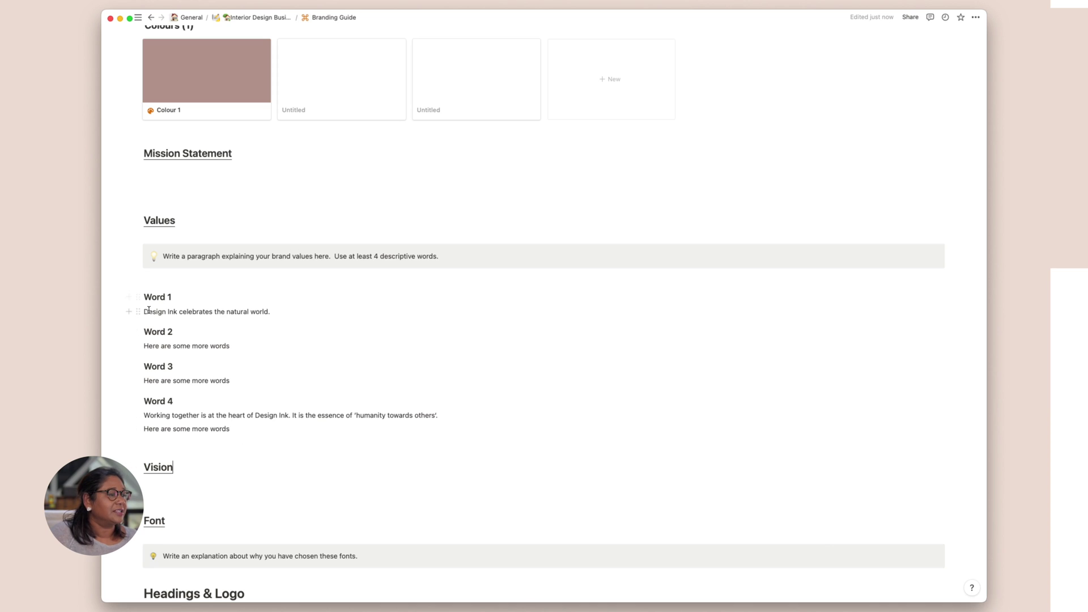
left_click(138, 253)
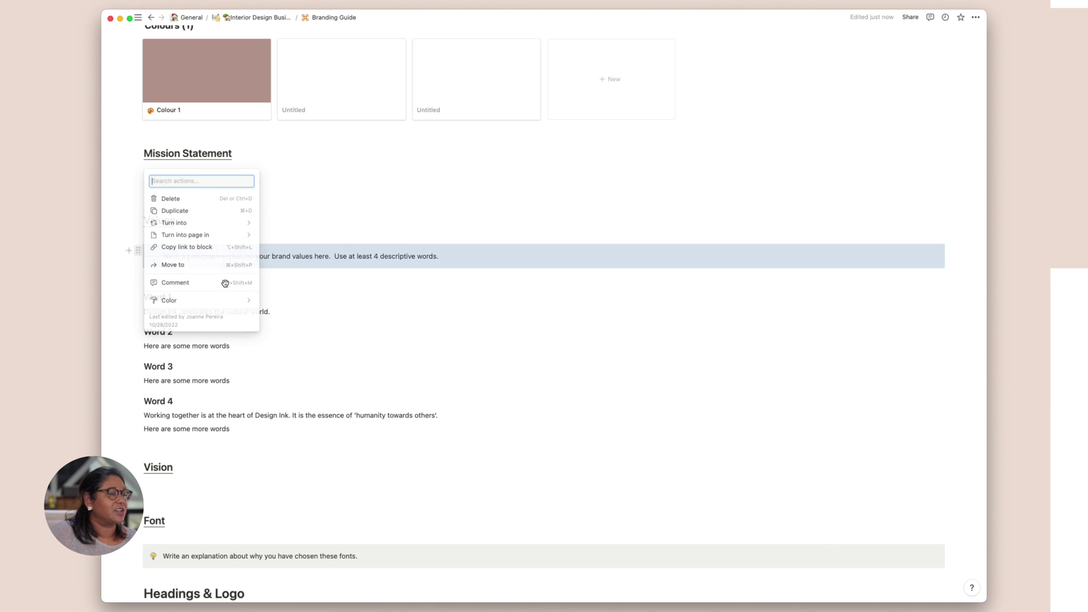
left_click(195, 211)
left_click_drag(138, 283, 151, 510)
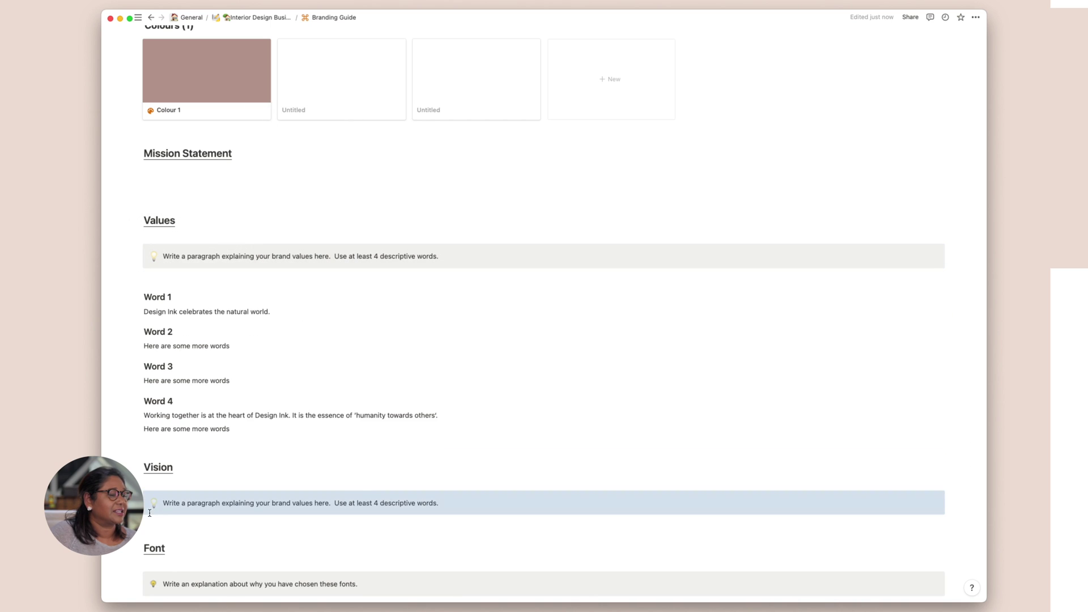
Replace 'values' with 'vision' in the copied callout and select its trailing sentence.
double_click(298, 504)
key("BackSpace")
type("v")
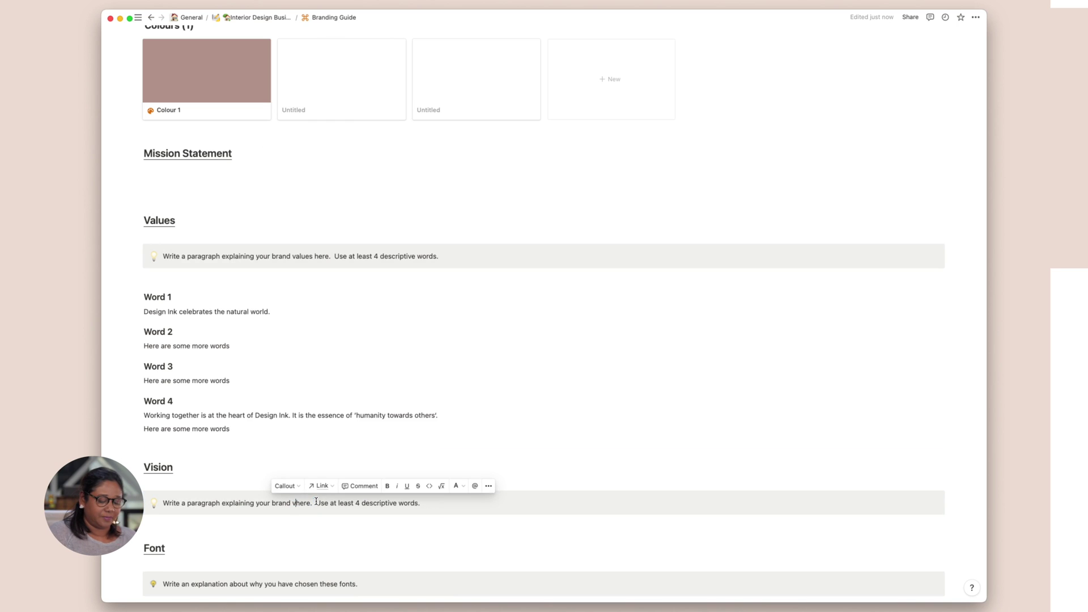
type("isi")
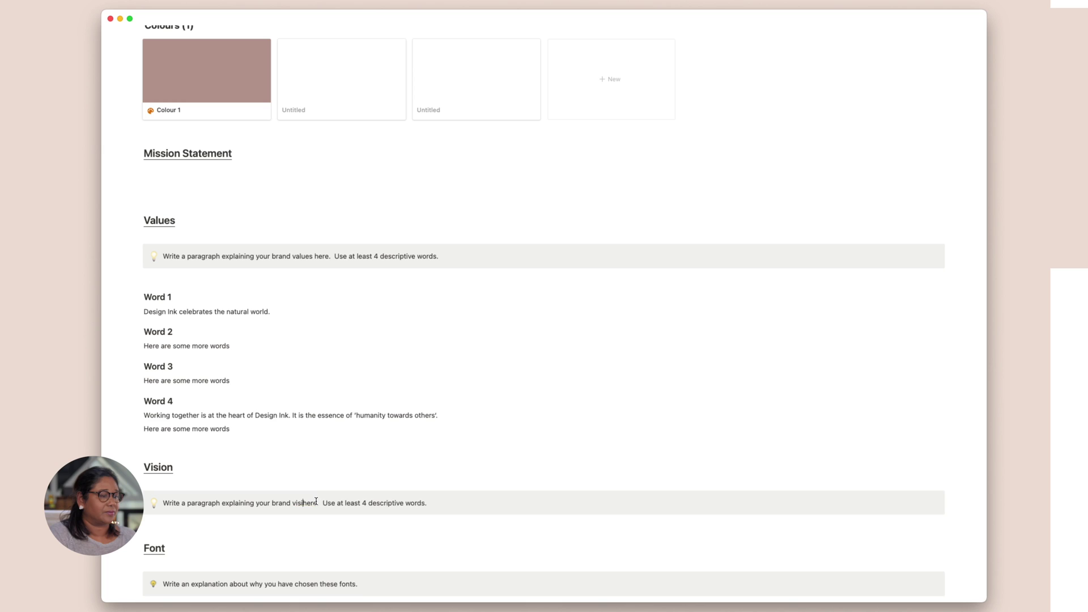
type("on")
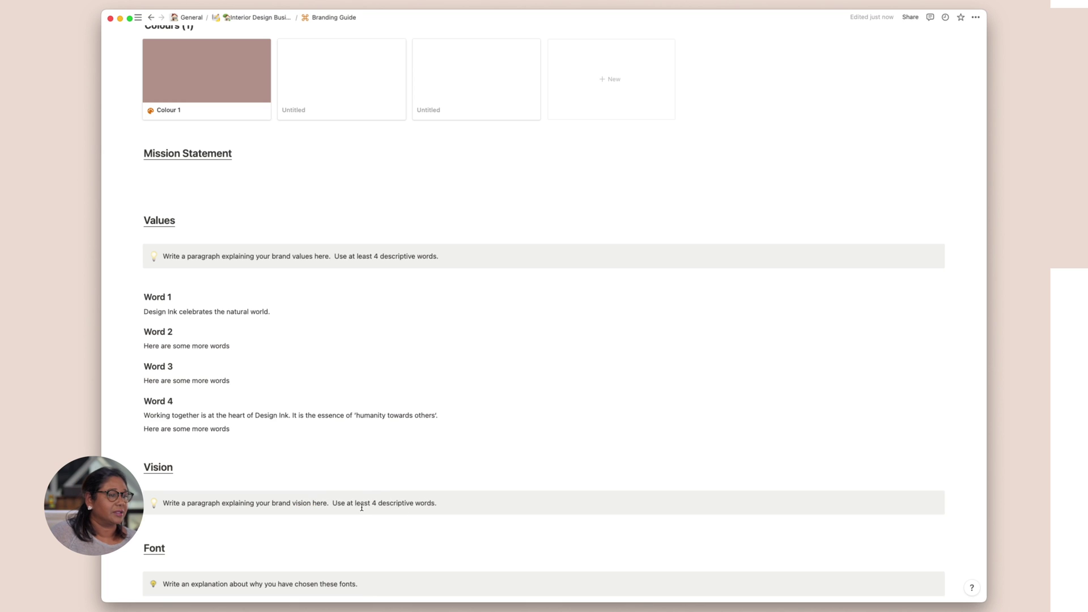
key("Escape")
left_click(333, 503)
left_click_drag(334, 504, 442, 505)
key("BackSpace")
key("Down")
scroll(442, 505, "down", 5)
scroll(230, 443, "down", 5)
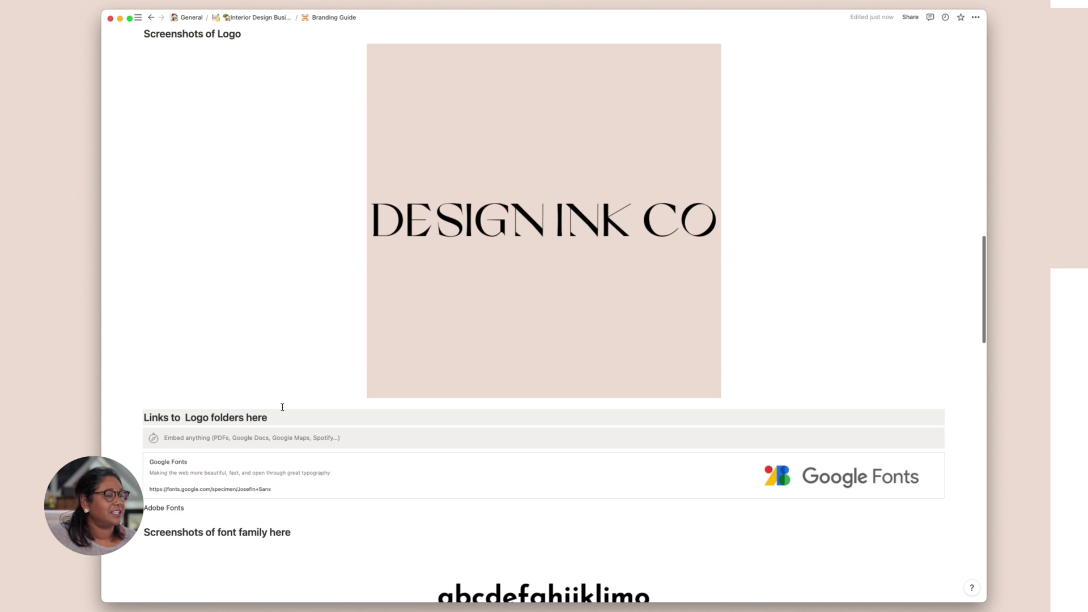
scroll(270, 255, "up", 2)
scroll(269, 255, "up", 1)
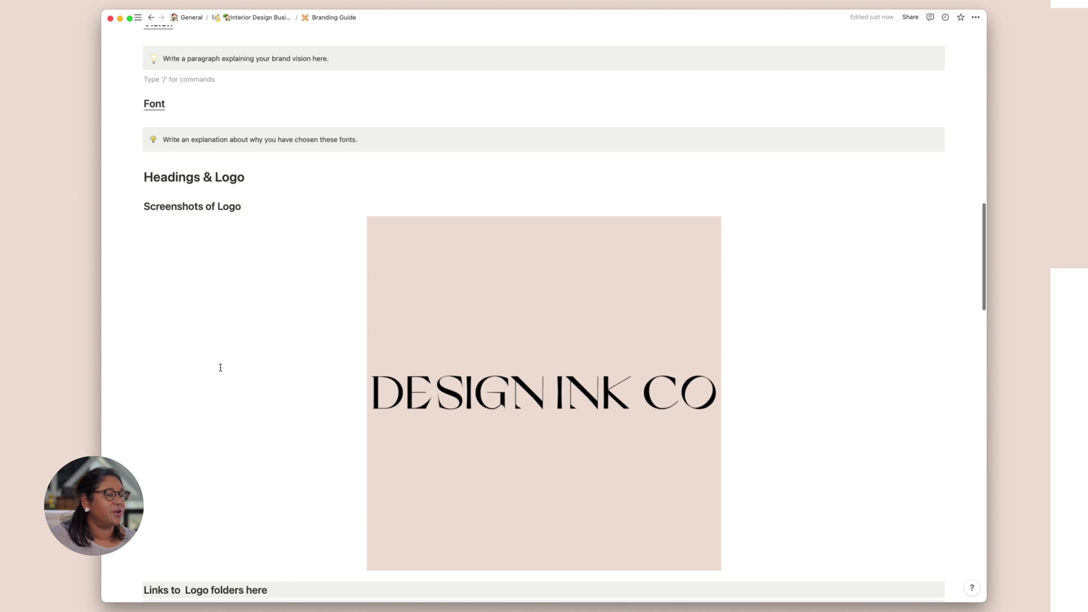
scroll(219, 279, "down", 8)
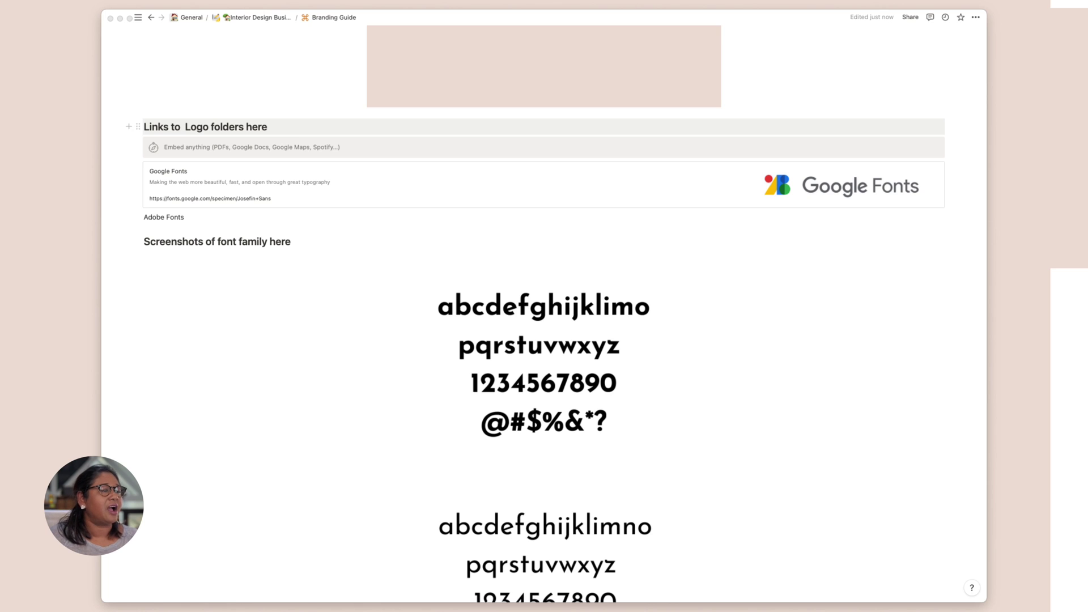
scroll(249, 266, "down", 1)
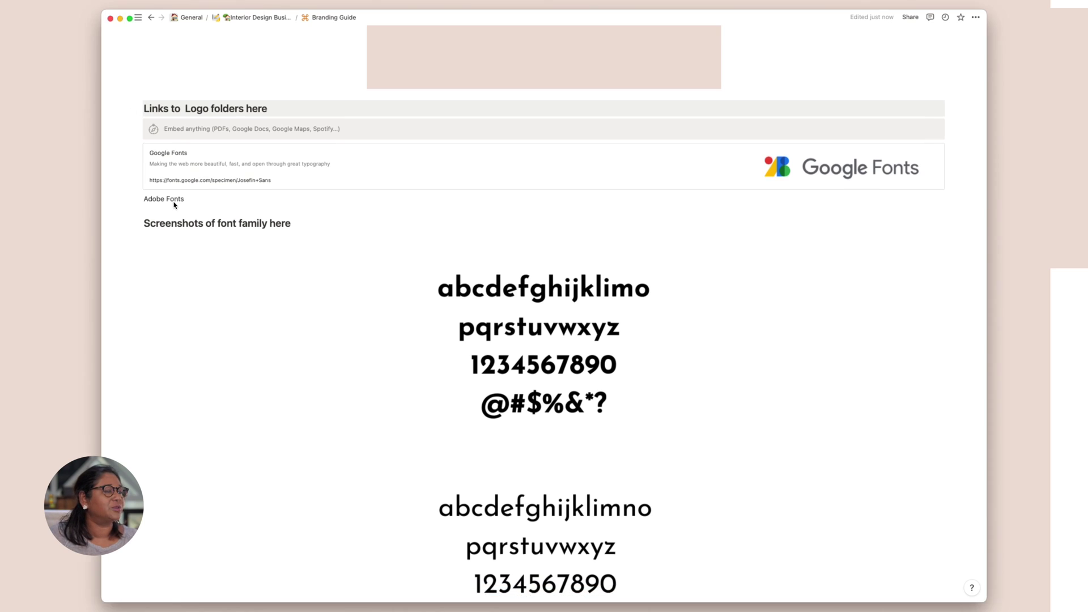
triple_click(165, 198)
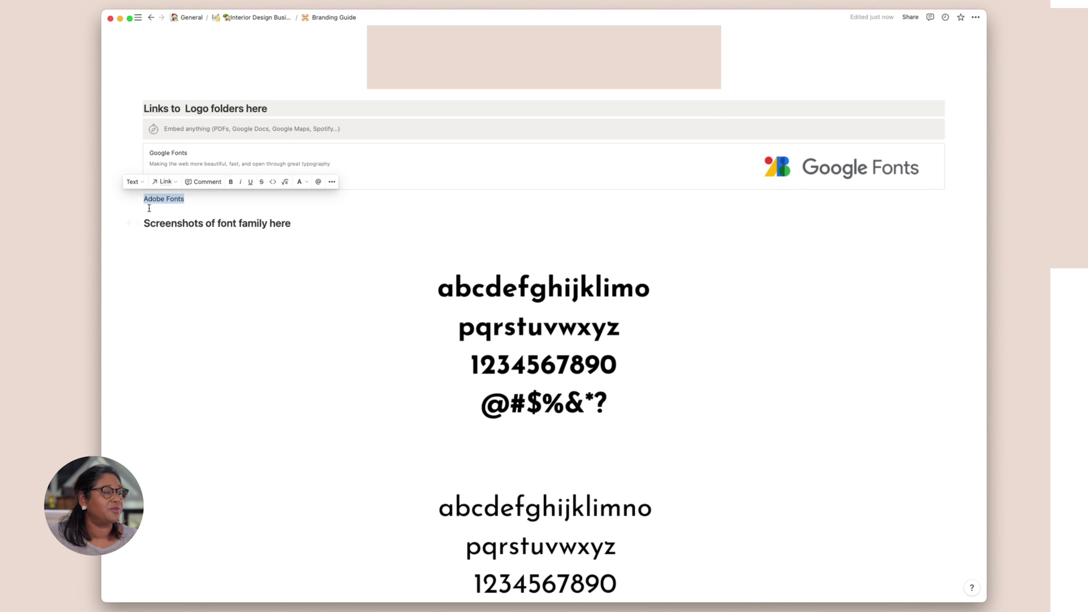
scroll(423, 233, "down", 5)
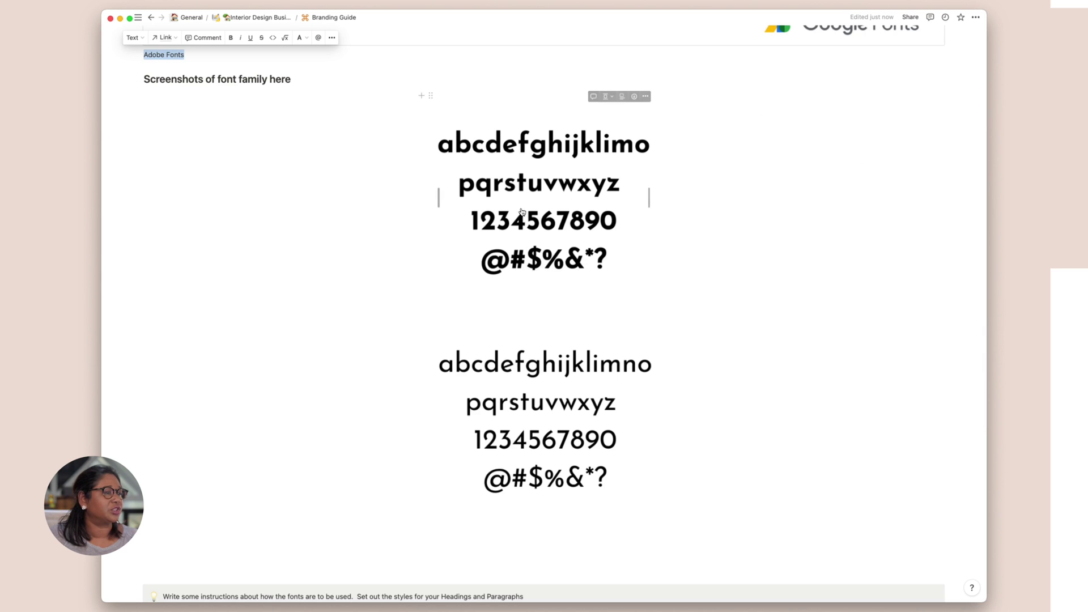
left_click(476, 331)
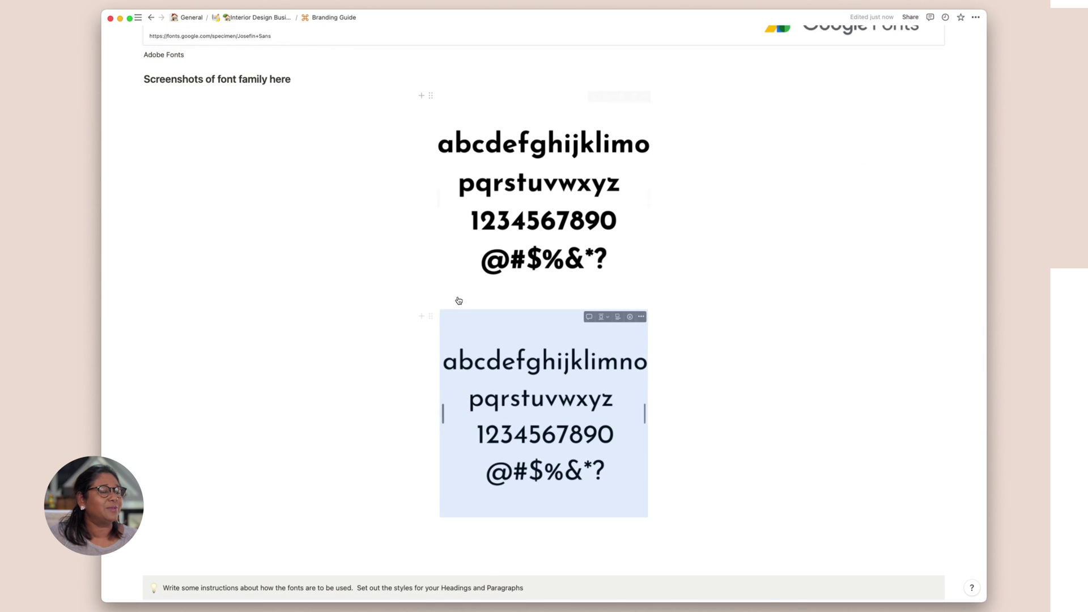
left_click(480, 134)
scroll(527, 397, "down", 15)
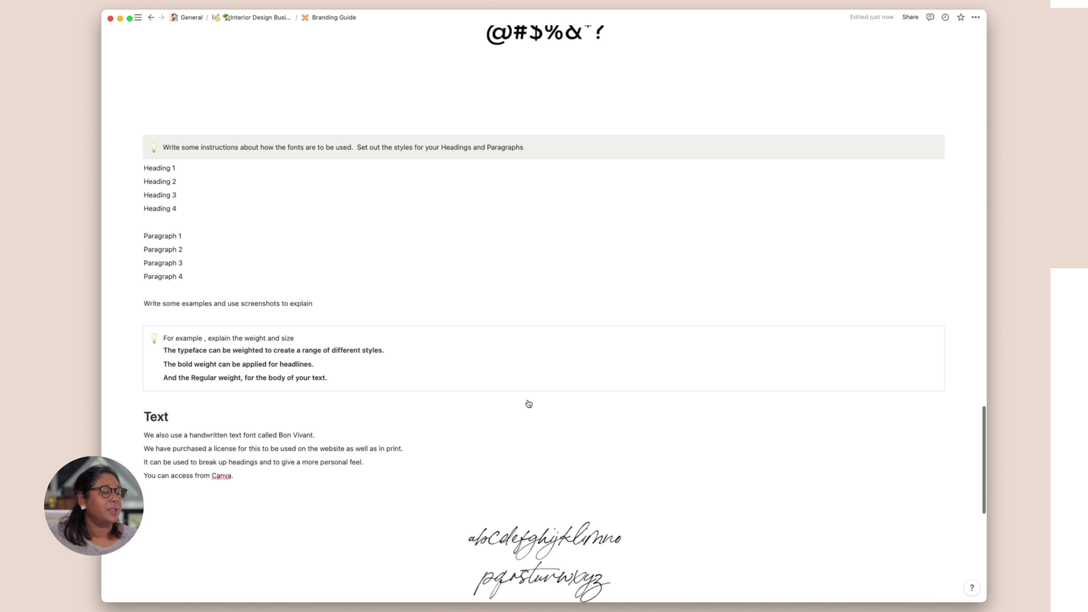
scroll(541, 365, "up", 10)
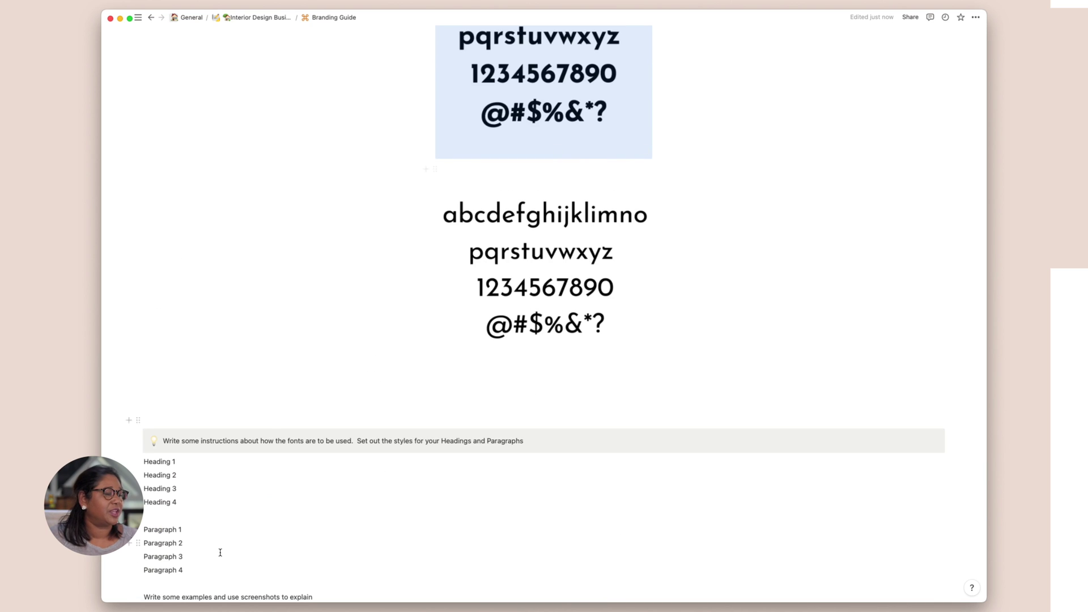
scroll(294, 393, "down", 4)
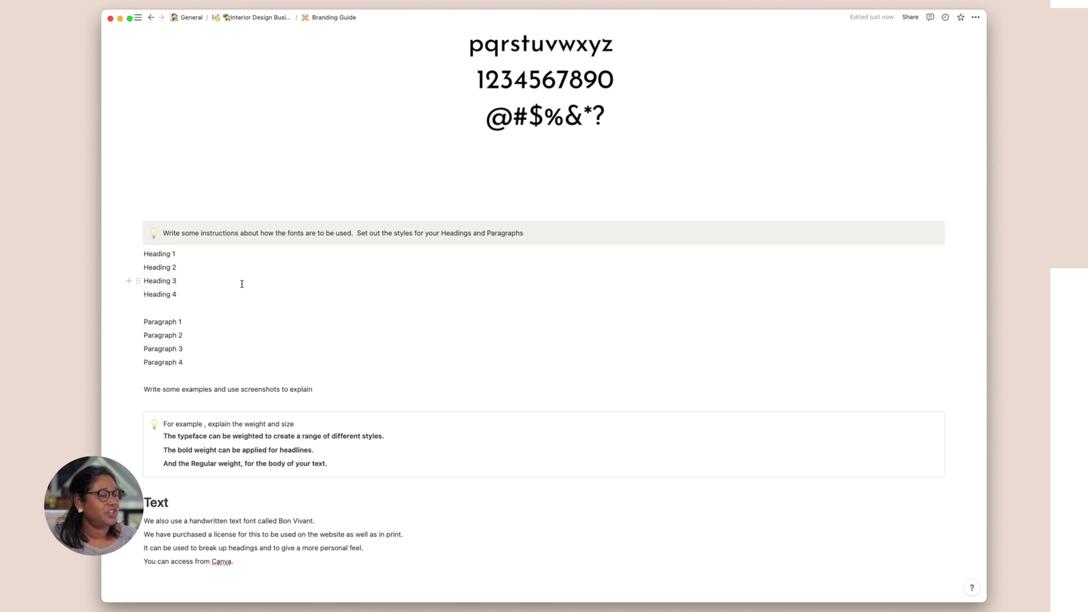
scroll(260, 295, "down", 6)
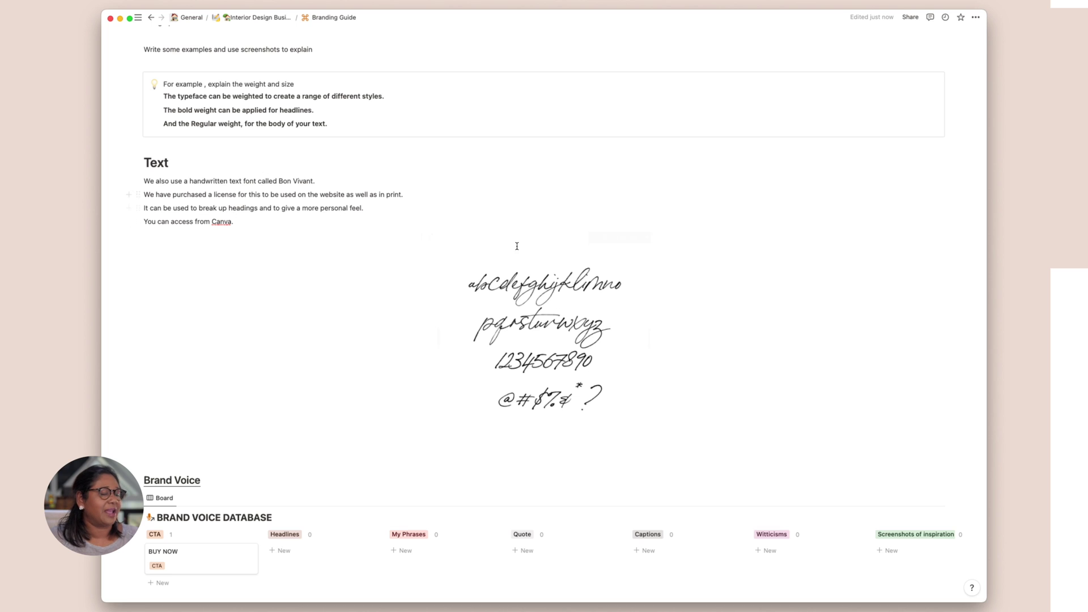
scroll(524, 238, "down", 5)
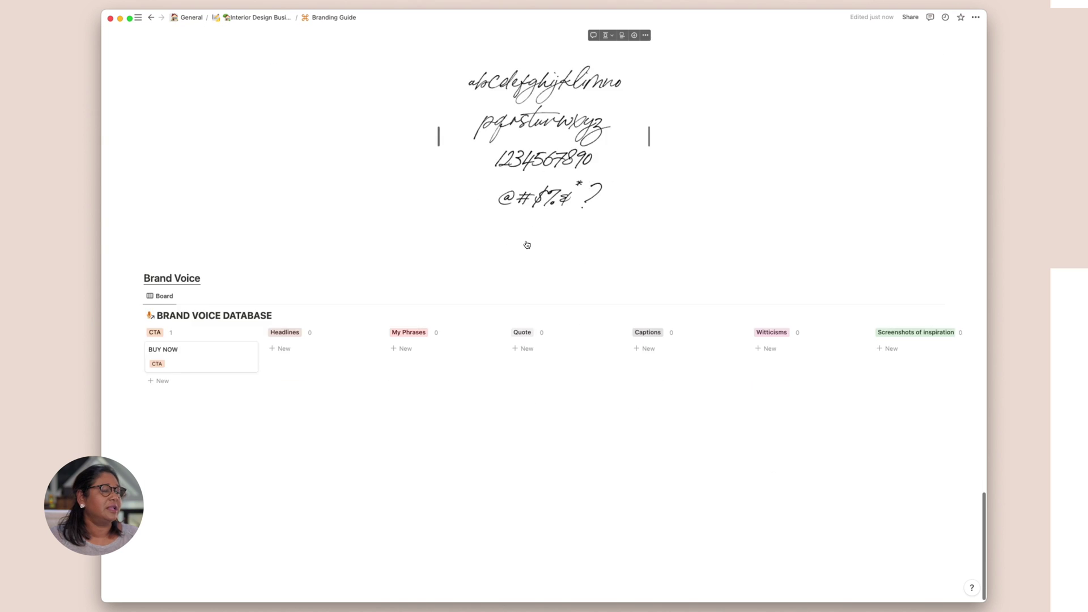
scroll(526, 244, "up", 3)
scroll(233, 413, "down", 3)
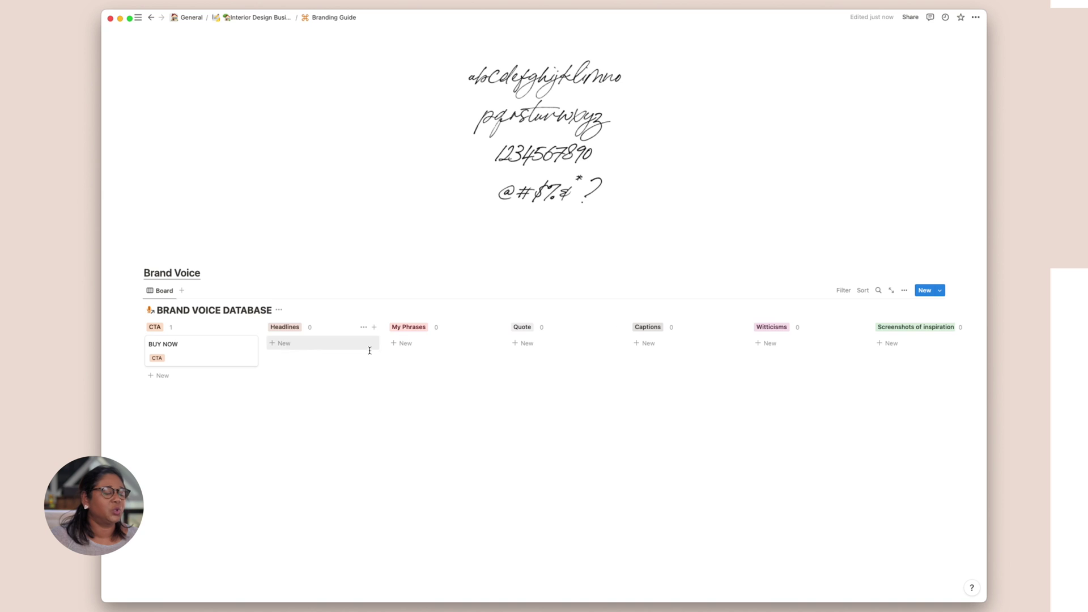
scroll(360, 353, "right", 5)
scroll(365, 351, "left", 3)
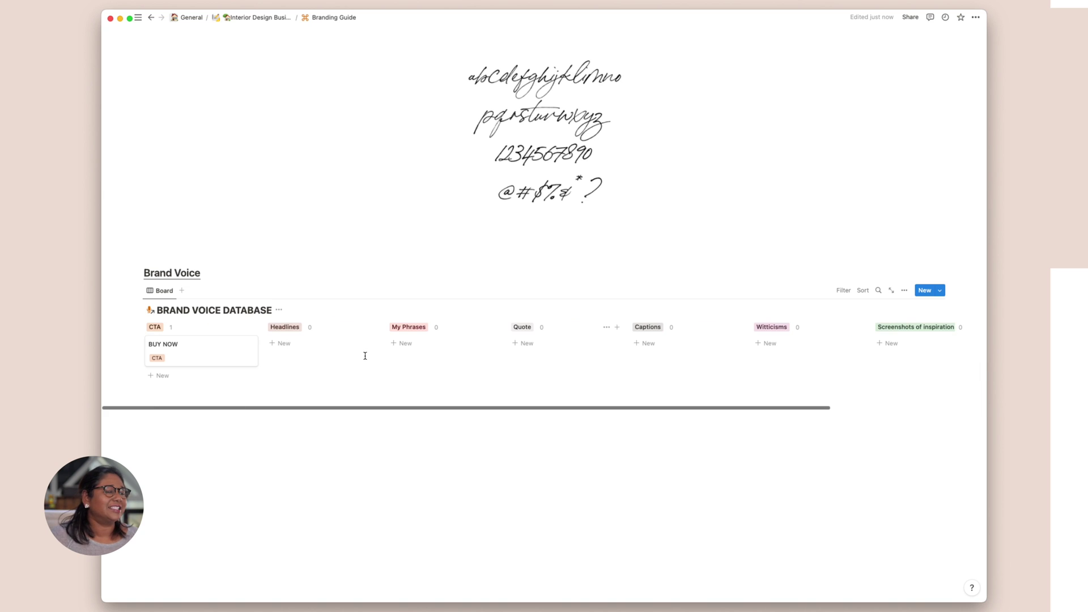
scroll(776, 390, "right", 3)
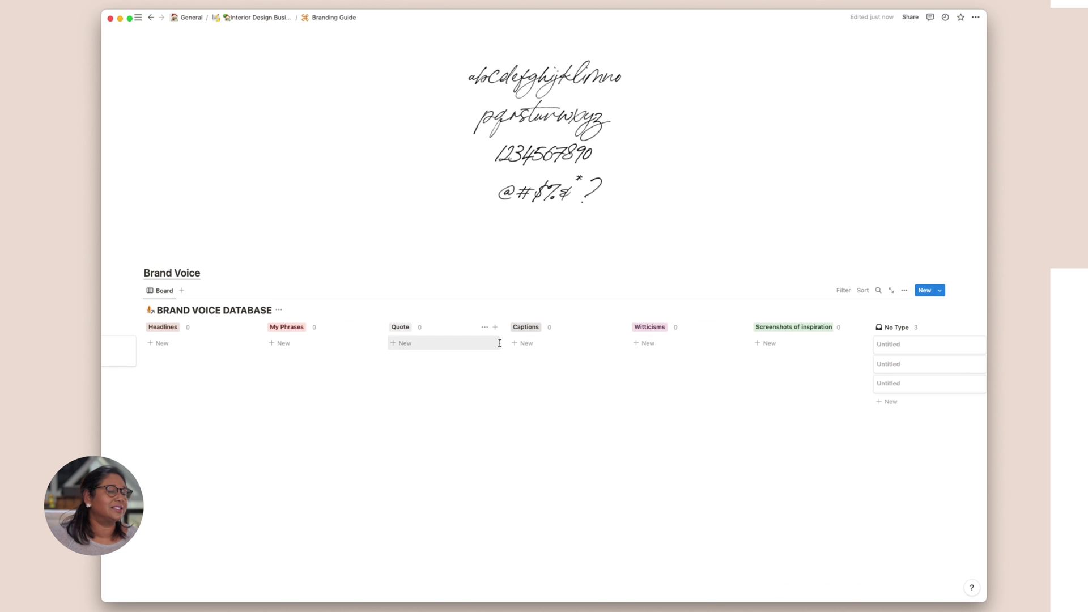
scroll(544, 357, "right", 2)
scroll(521, 373, "left", 1)
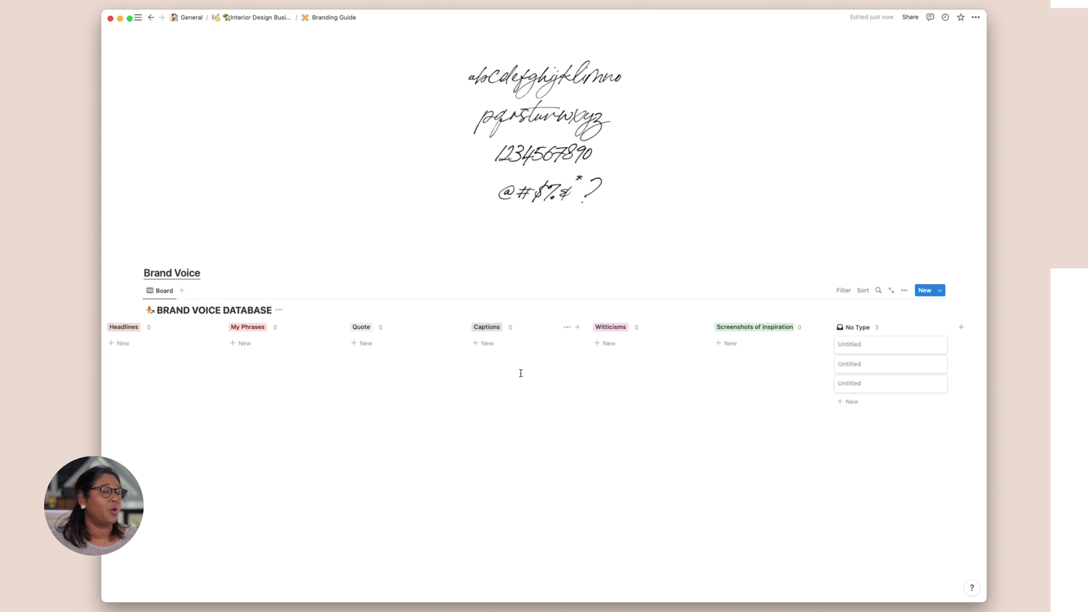
scroll(521, 373, "left", 4)
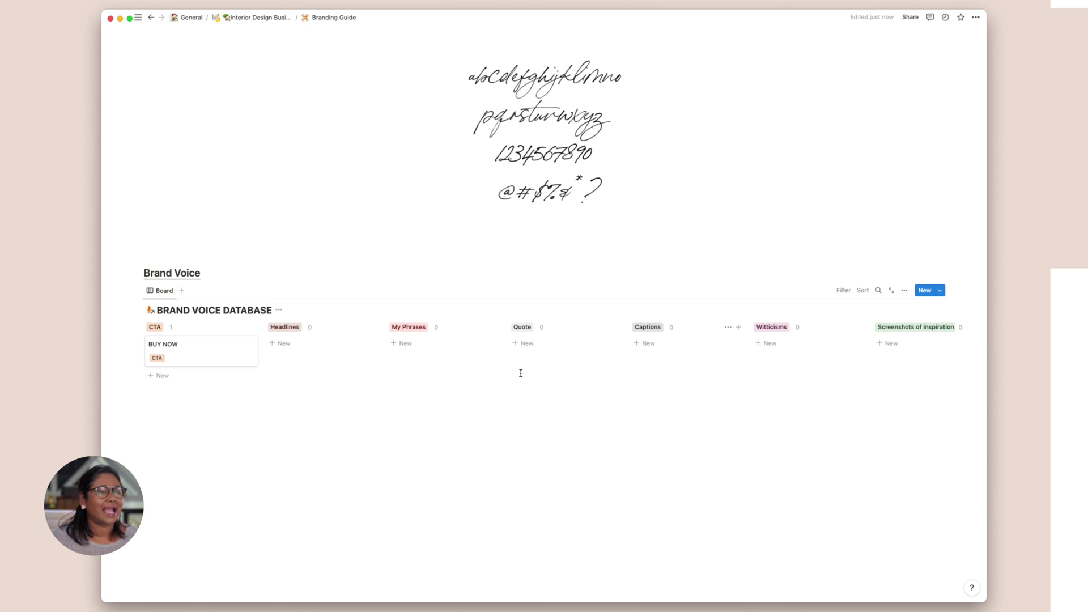